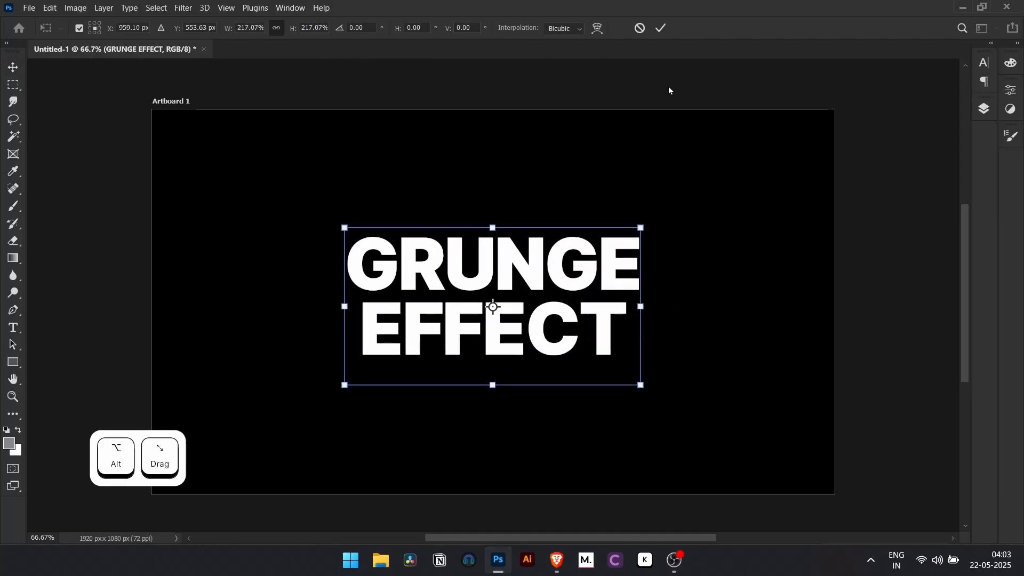
# Apply the scaling of the GRUNGE EFFECT text and centre it vertically and horizontally on the artboard
pyautogui.click(663, 29)
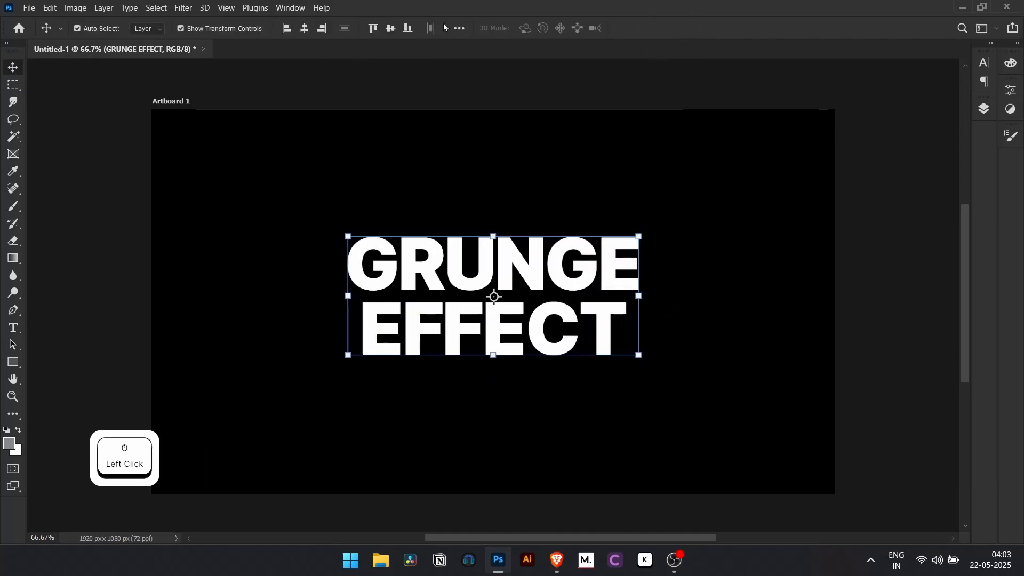
pyautogui.click(388, 29)
pyautogui.click(305, 29)
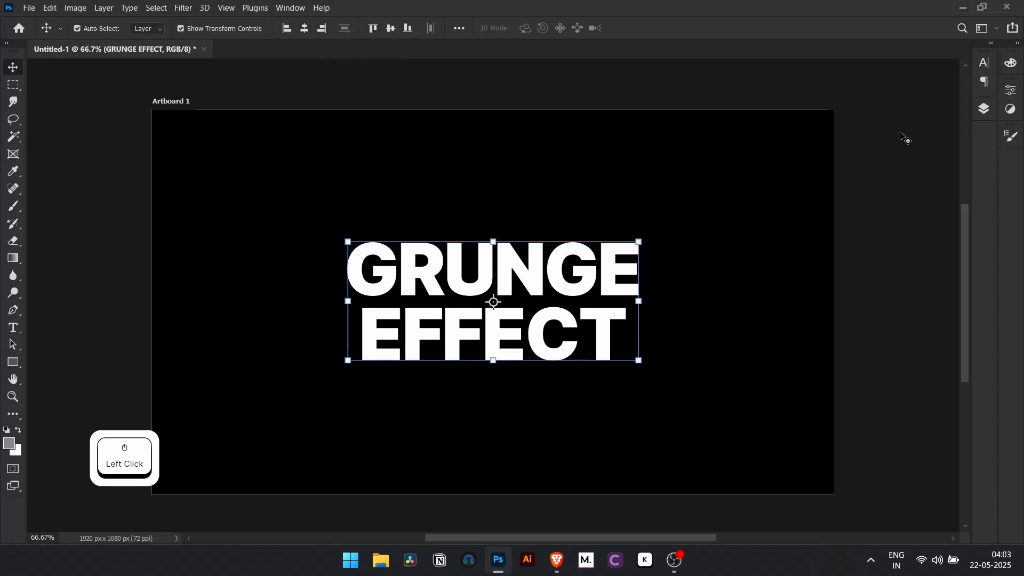
# Open the blending options of the GRUNGE EFFECT text layer and set its Fill Opacity to 0%
pyautogui.press('F7')
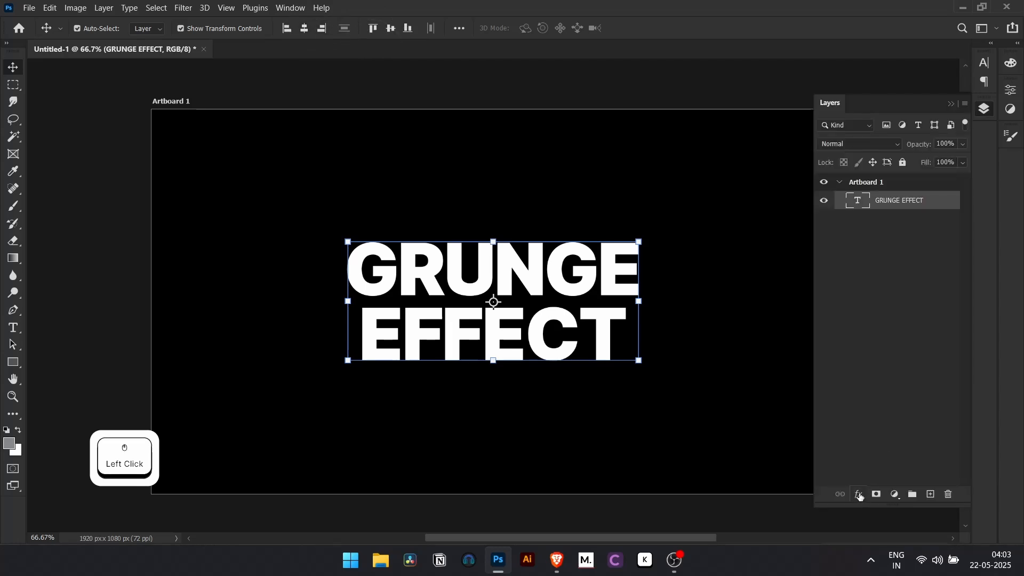
pyautogui.click(859, 495)
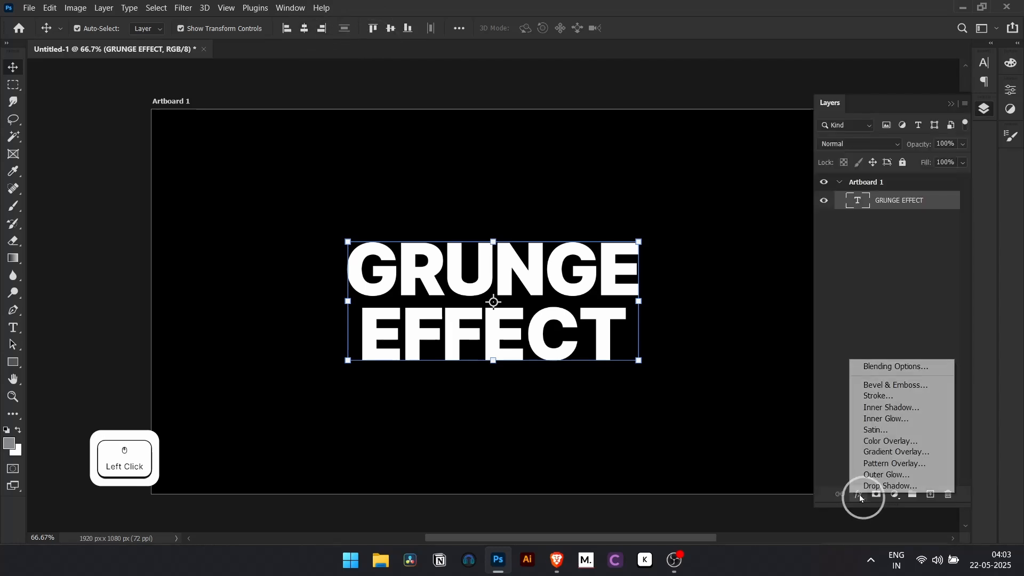
pyautogui.click(937, 369)
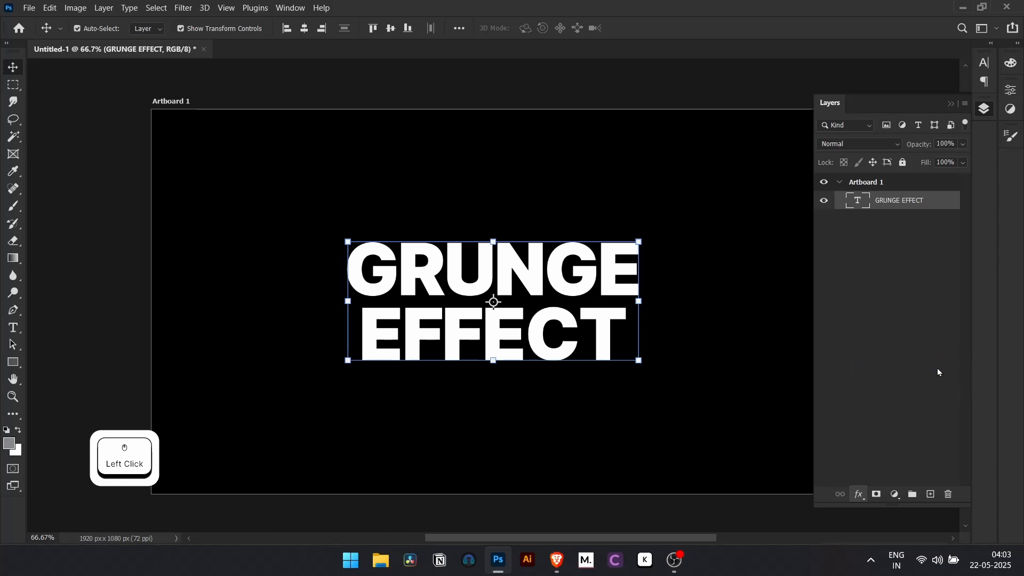
pyautogui.moveTo(661, 133); pyautogui.dragTo(768, 130)
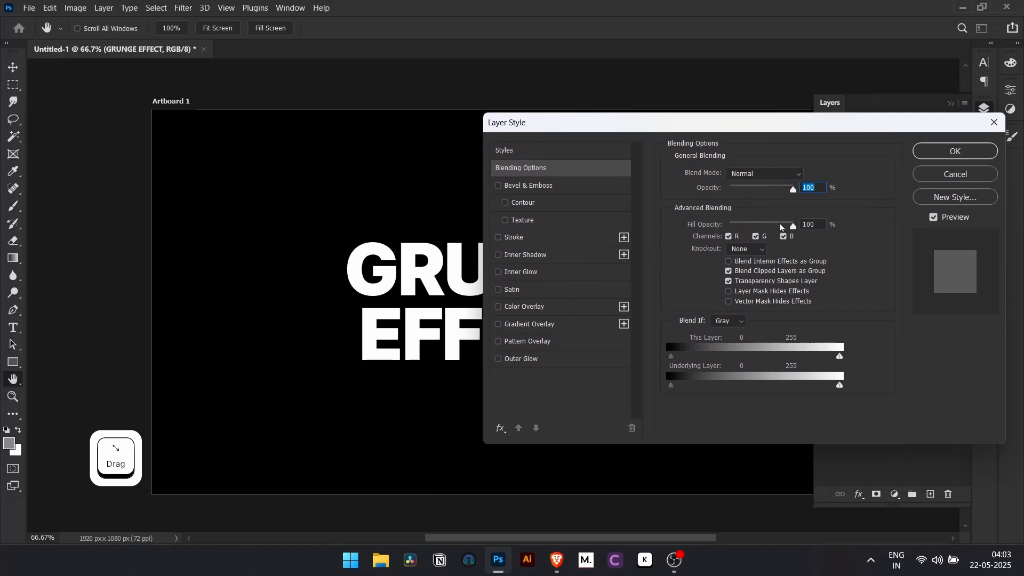
pyautogui.moveTo(795, 226); pyautogui.dragTo(700, 236)
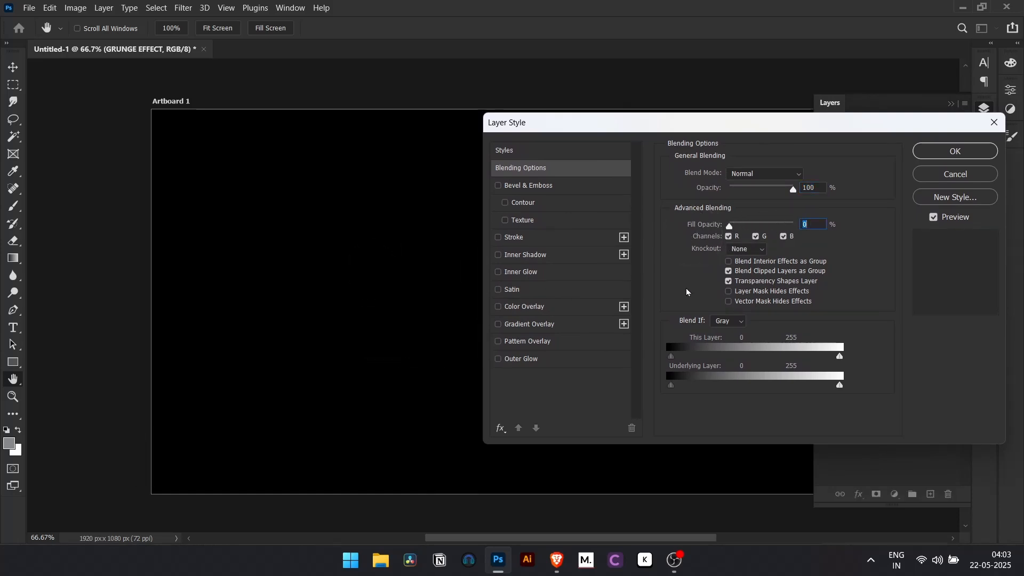
# Add a Drop Shadow effect to the text layer and set its colour to white (ffffff)
pyautogui.click(501, 421)
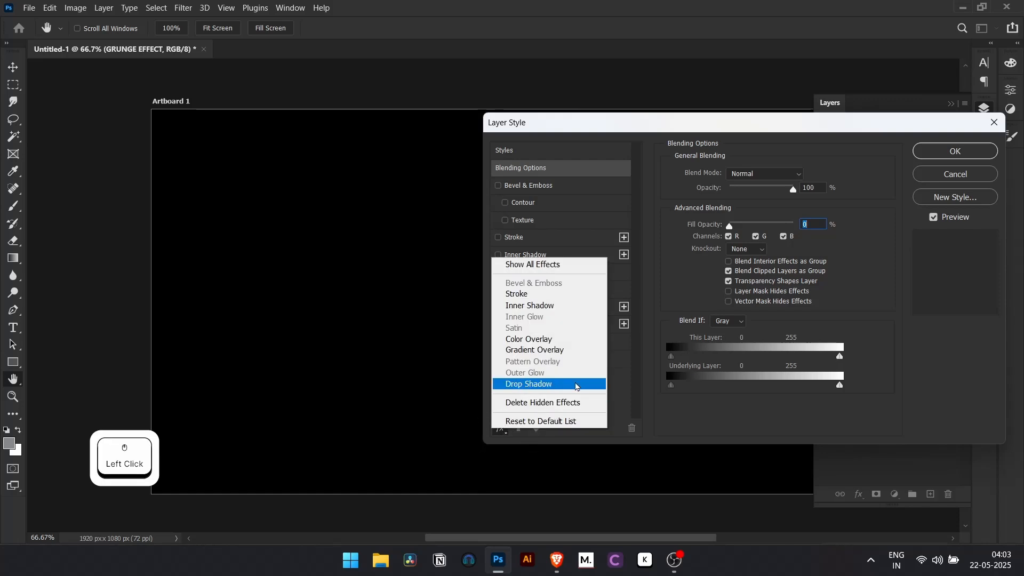
pyautogui.click(578, 385)
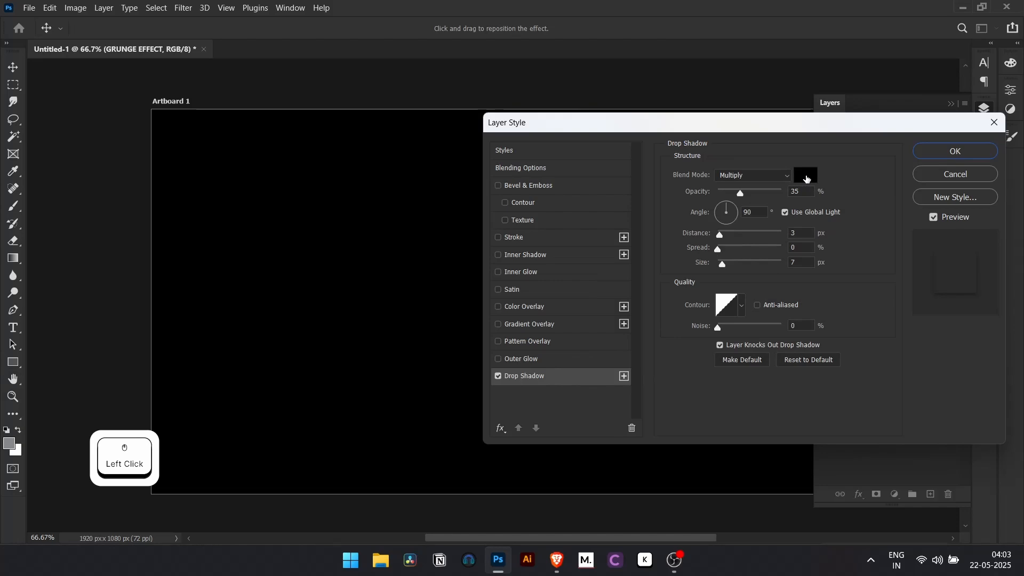
pyautogui.click(806, 179)
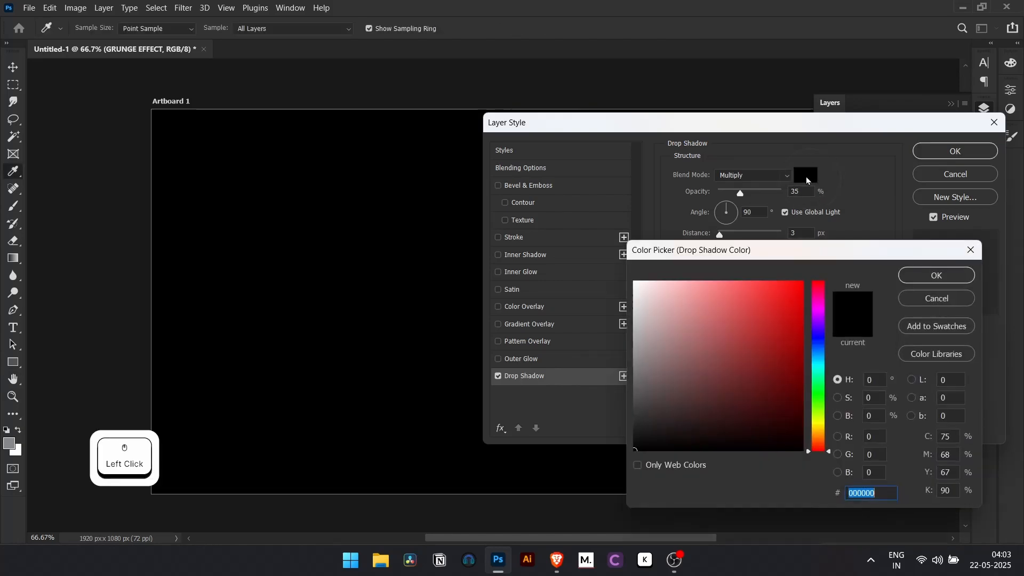
pyautogui.moveTo(727, 327); pyautogui.dragTo(507, 217)
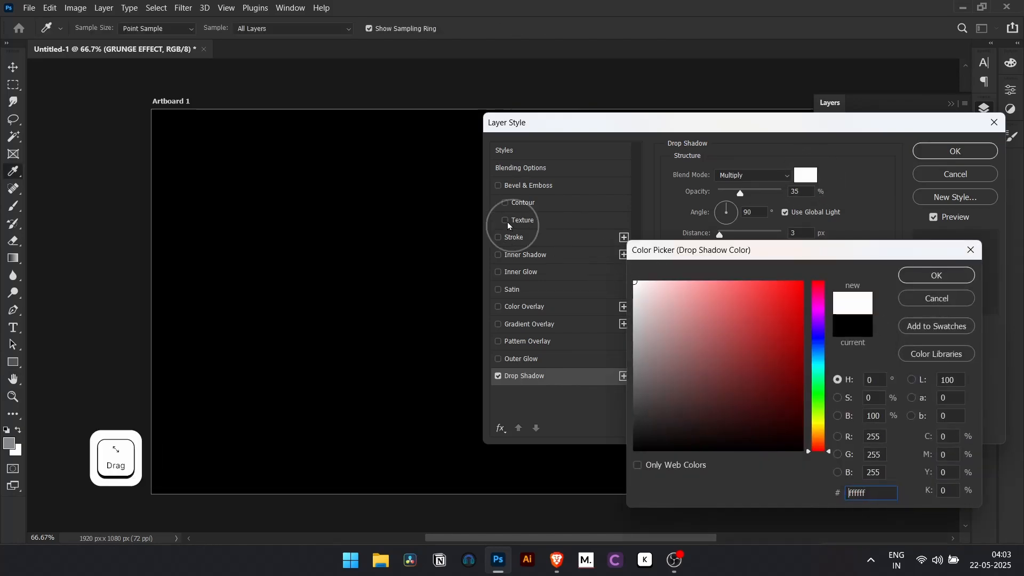
pyautogui.click(926, 276)
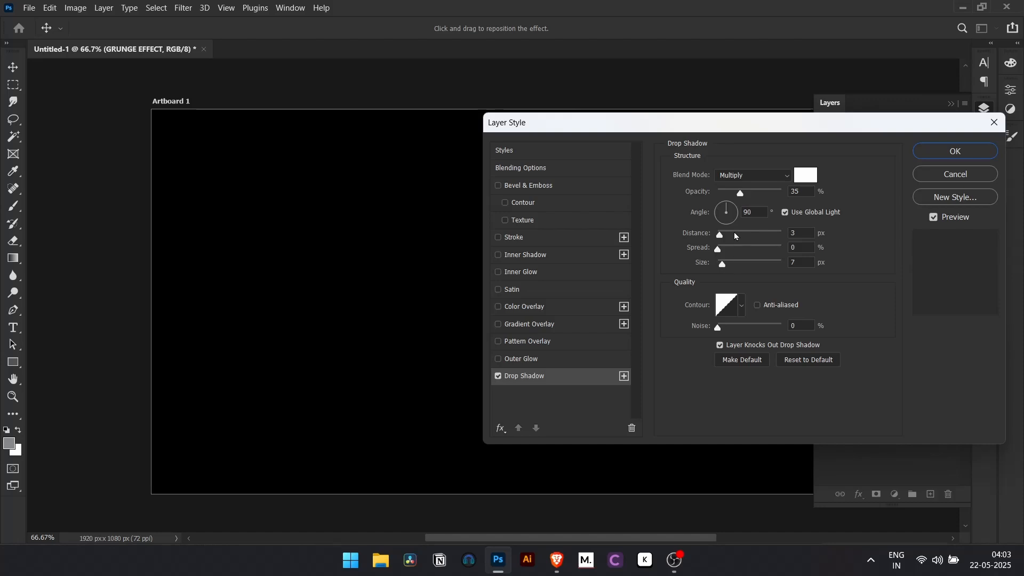
# Set the Drop Shadow to Normal blend mode, 0 px distance and 6 px size
pyautogui.moveTo(721, 235); pyautogui.dragTo(726, 266)
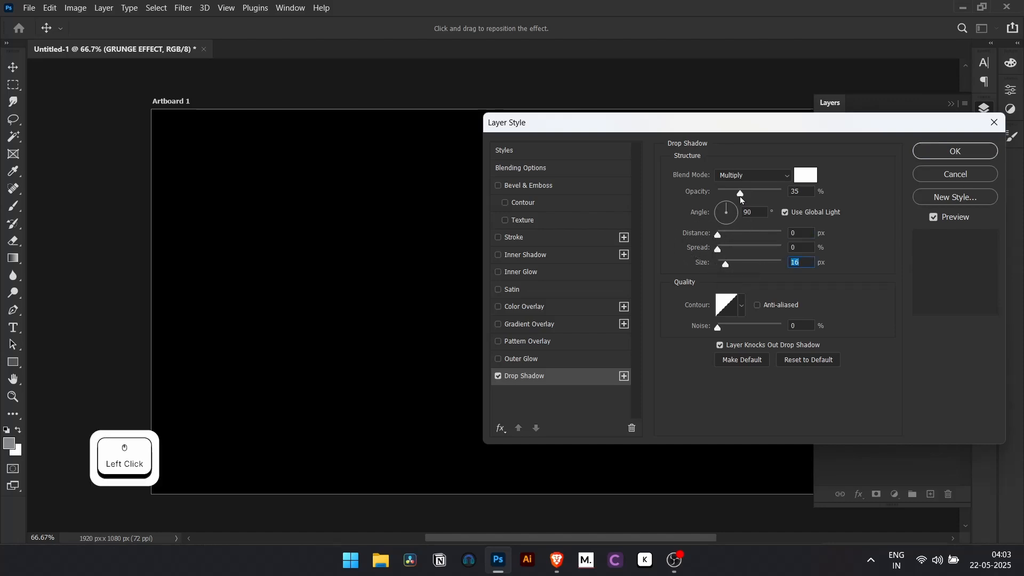
pyautogui.click(747, 175)
pyautogui.click(741, 183)
pyautogui.write('6')
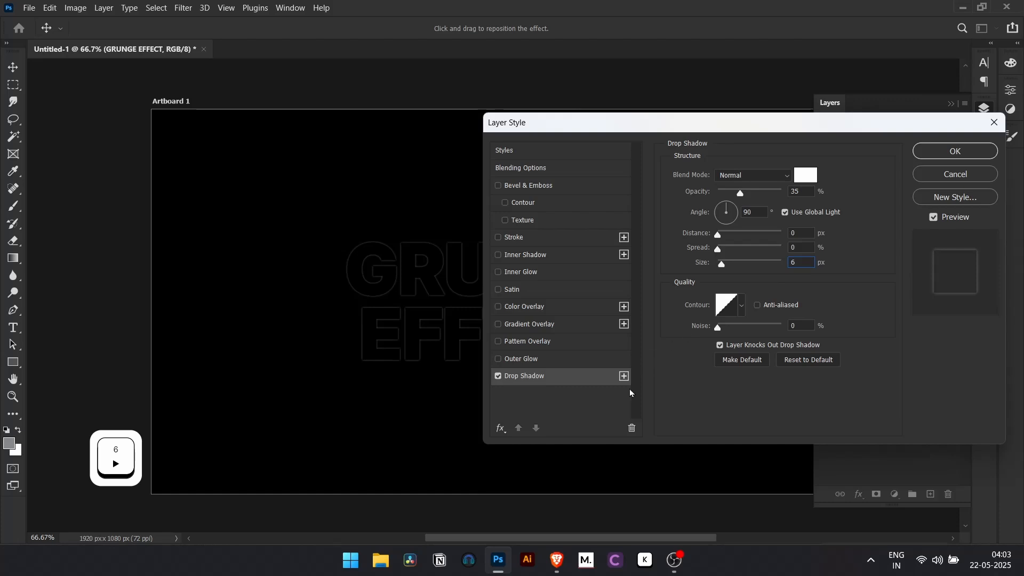
# Duplicate the Drop Shadow and set the second shadow's size to 15 px
pyautogui.click(625, 377)
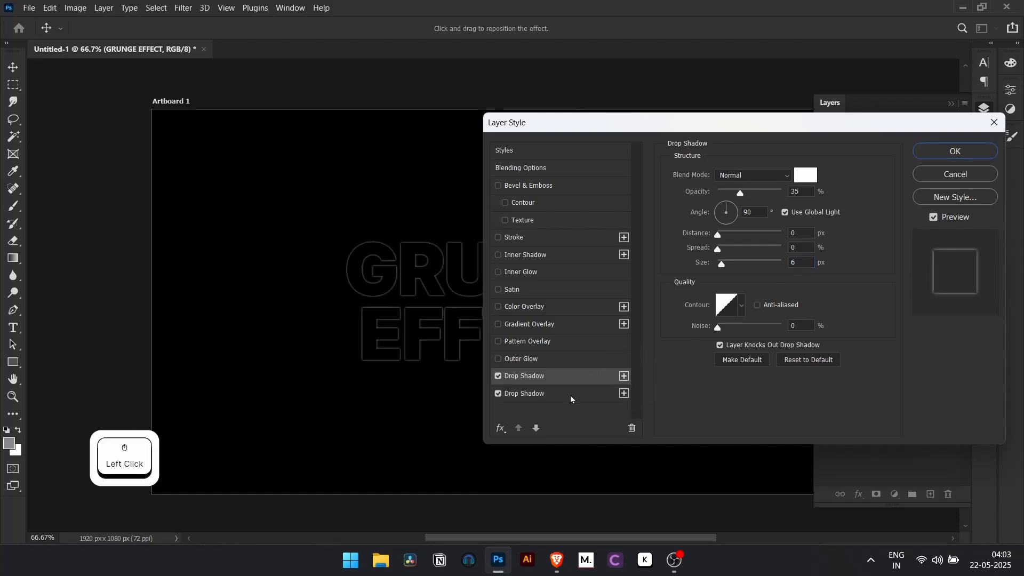
pyautogui.click(576, 397)
pyautogui.click(800, 263)
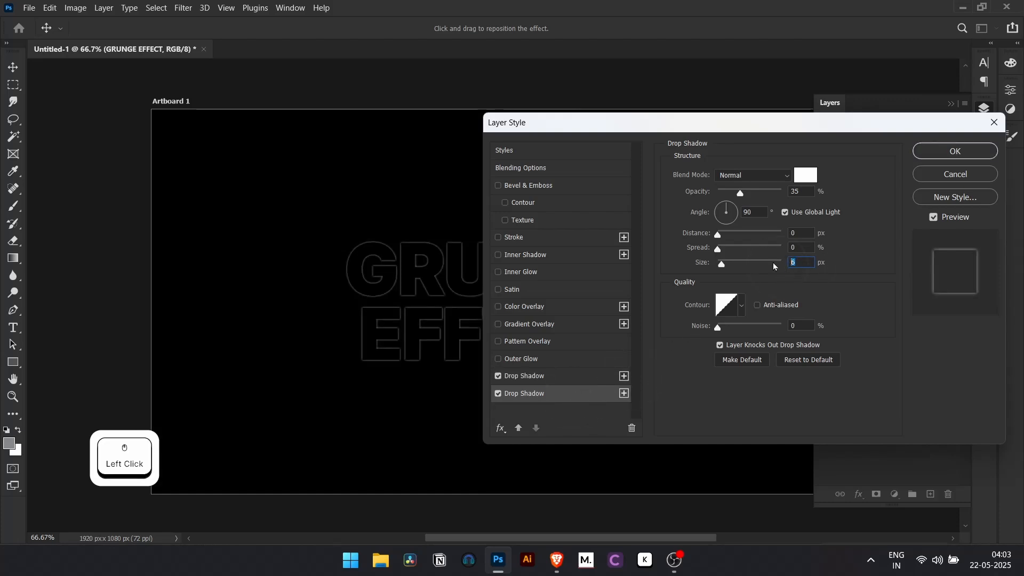
pyautogui.write('15')
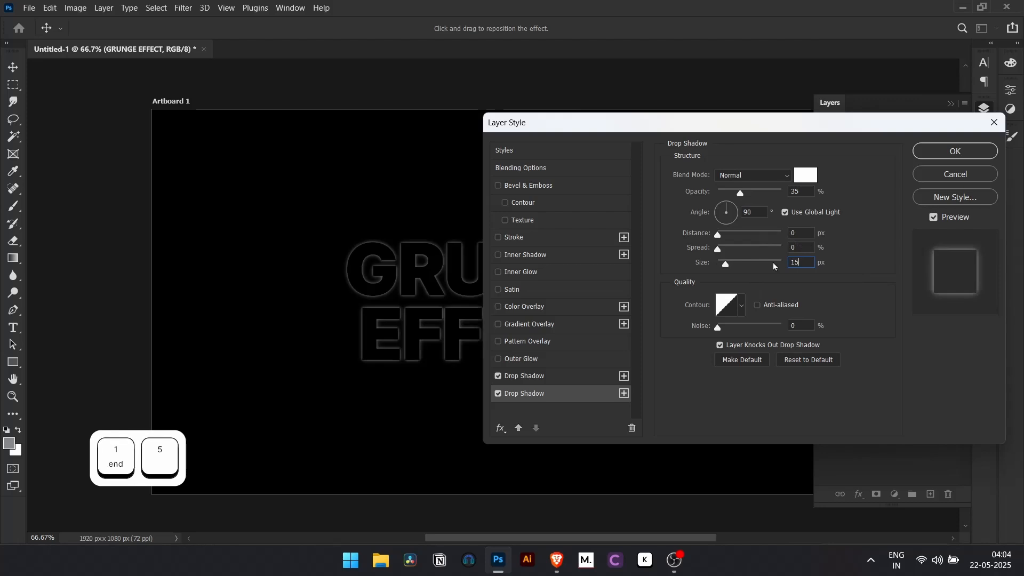
# Add a third Drop Shadow from the second one and set its size to 34 px
pyautogui.click(624, 393)
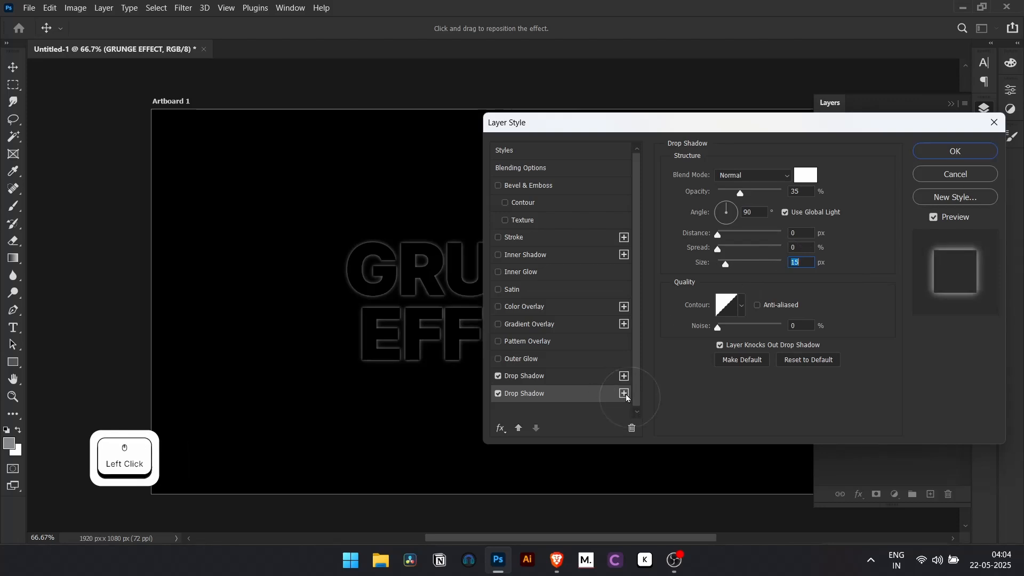
pyautogui.click(599, 411)
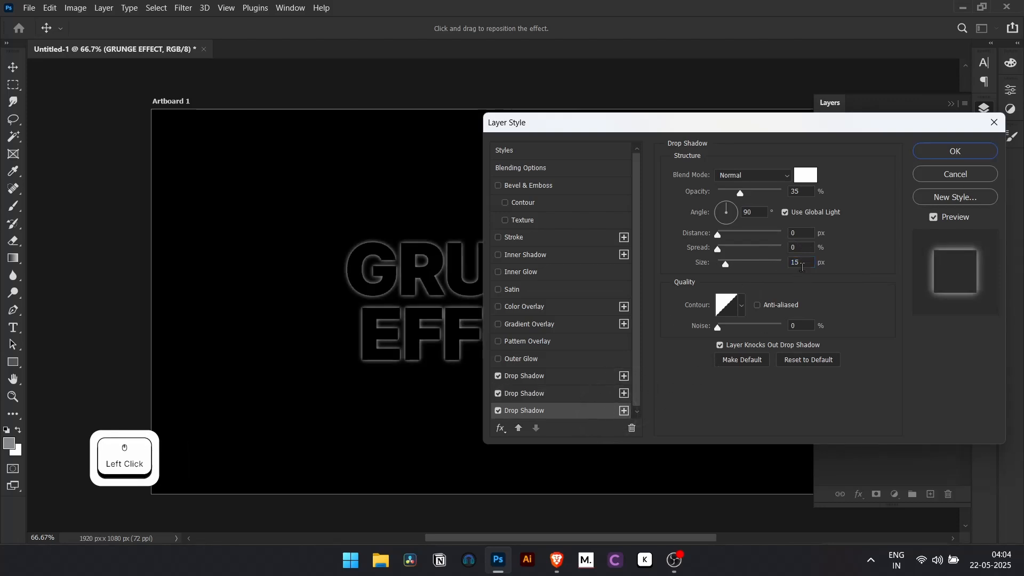
pyautogui.click(779, 263)
pyautogui.write('34')
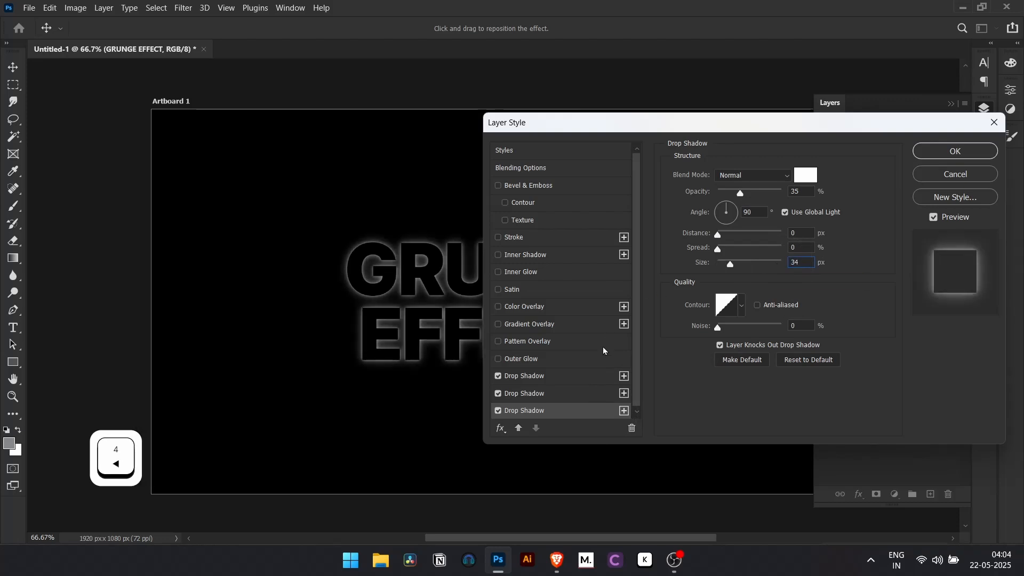
# Add a fourth Drop Shadow below the others and set its size to 59 px
pyautogui.click(628, 413)
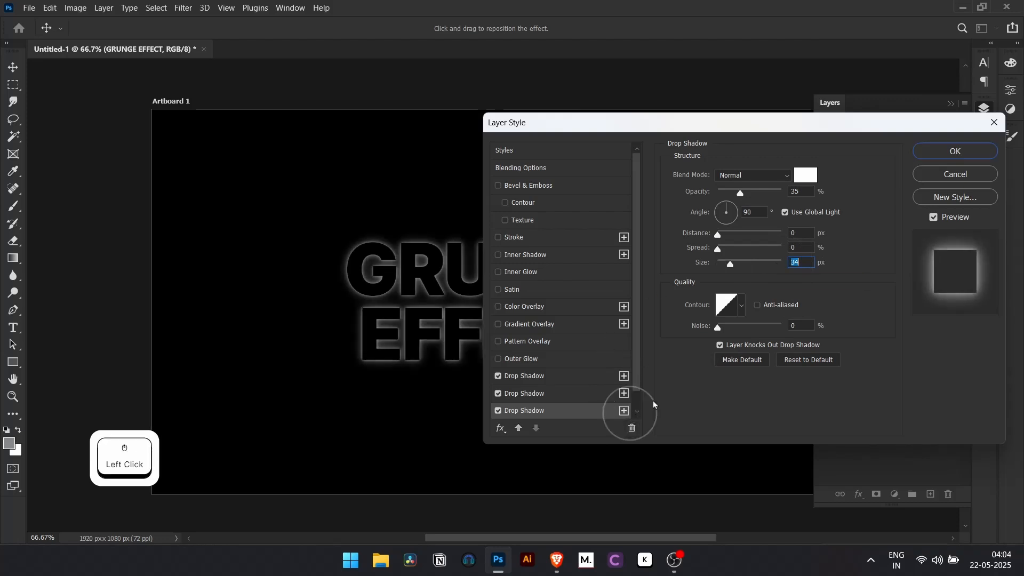
pyautogui.scroll(-1, 590, 411)
pyautogui.click(589, 412)
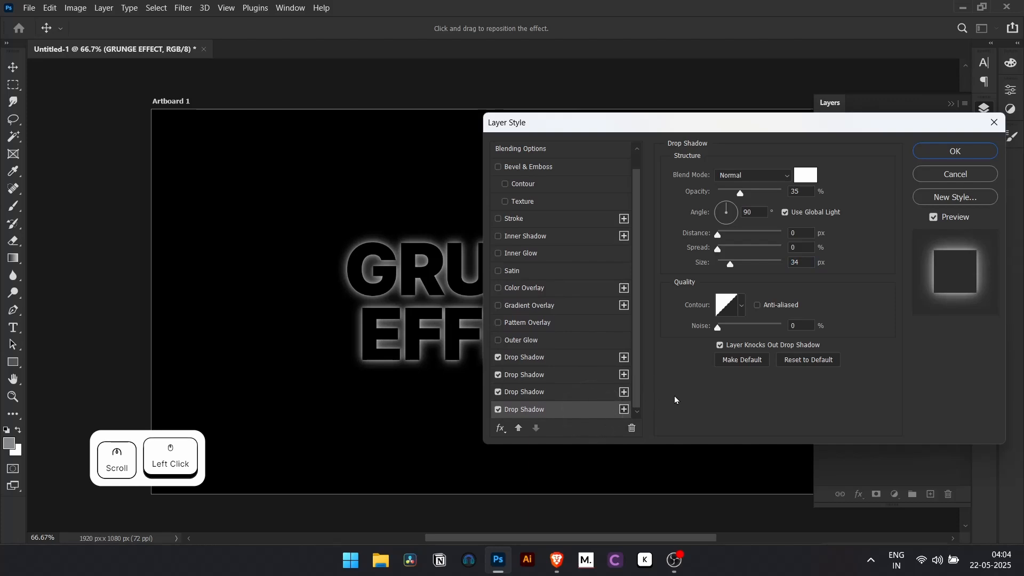
pyautogui.click(780, 264)
pyautogui.click(737, 270)
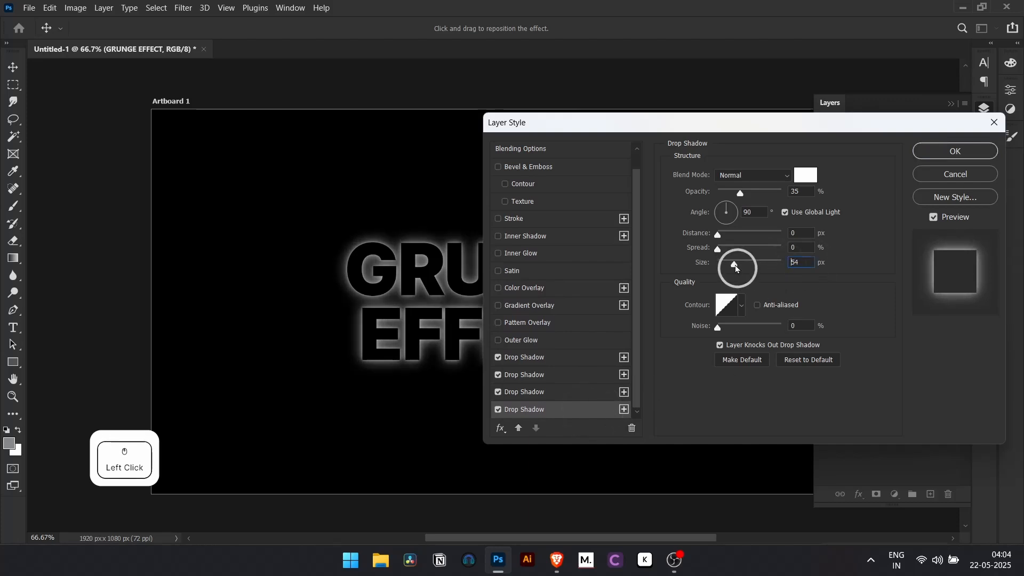
# Add a fifth Drop Shadow at the end of the list and set its size to 120 px
pyautogui.click(624, 409)
pyautogui.scroll(-1, 592, 411)
pyautogui.click(597, 414)
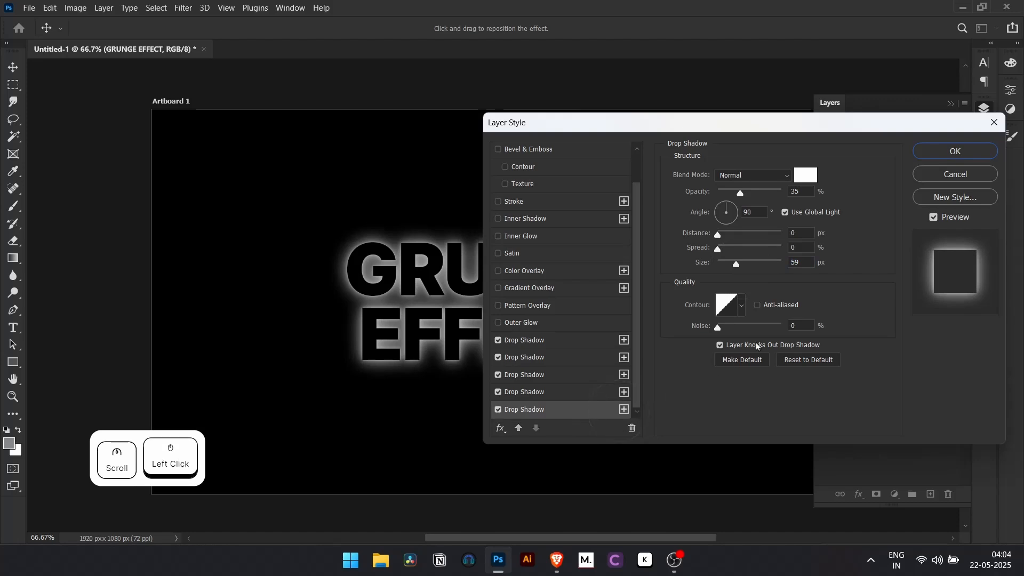
pyautogui.click(752, 265)
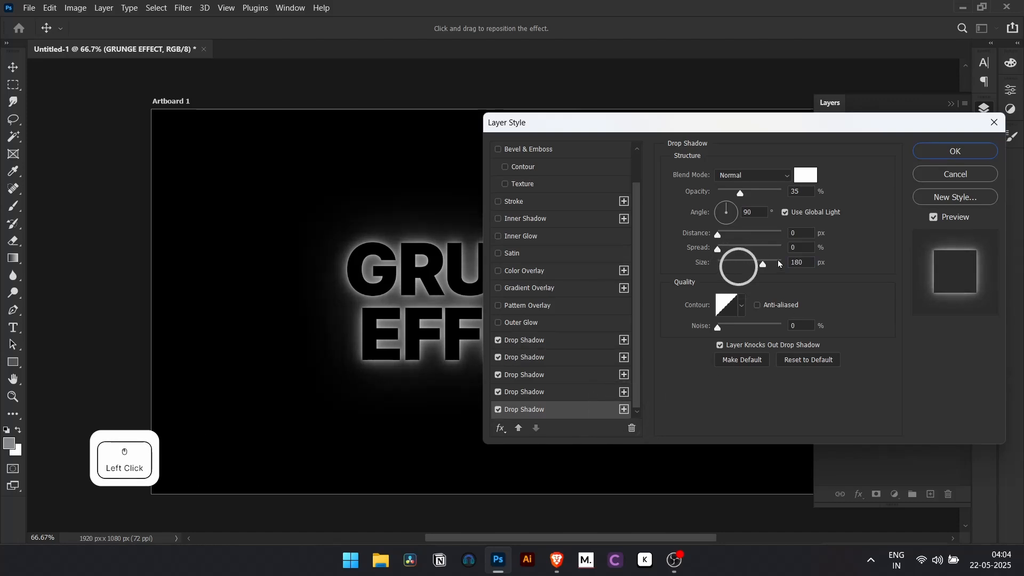
pyautogui.moveTo(754, 265)
pyautogui.mouseDown()
pyautogui.moveTo(789, 265)
pyautogui.moveTo(736, 267)
pyautogui.moveTo(752, 265)
pyautogui.mouseUp()
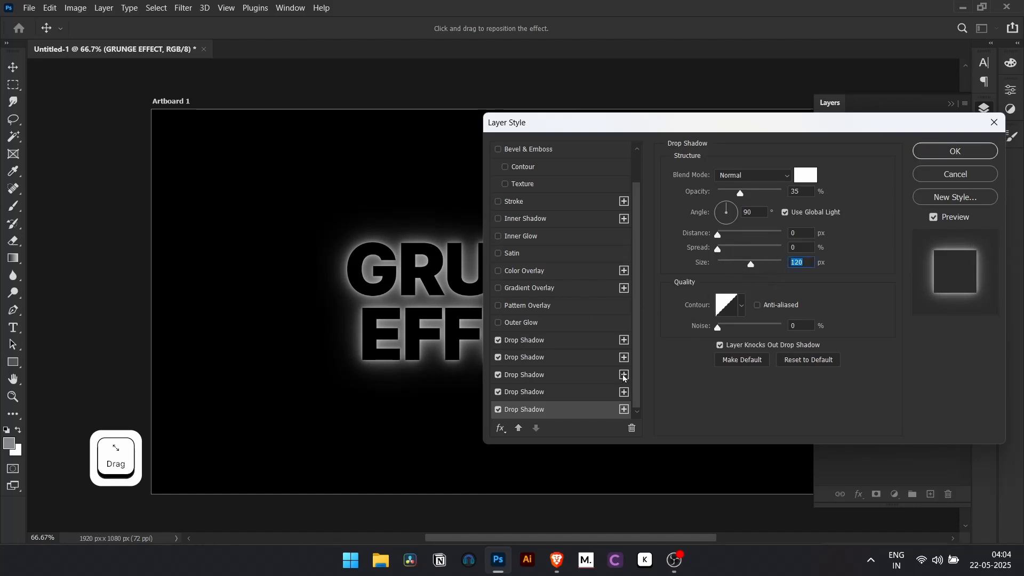
# Set the text layer's Fill Opacity to 100% in Blending Options and apply the layer style
pyautogui.moveTo(639, 347); pyautogui.dragTo(642, 293)
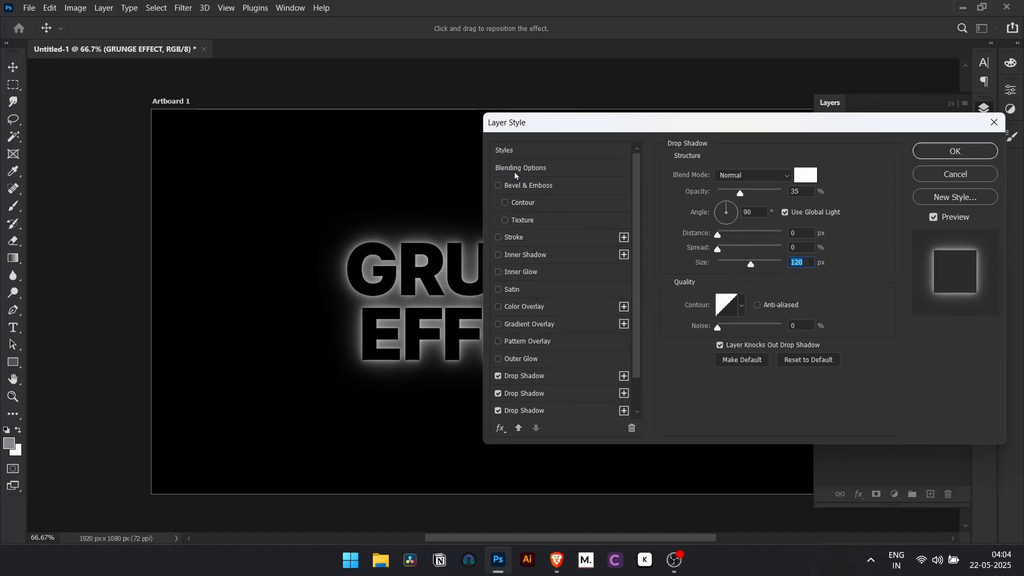
pyautogui.click(556, 175)
pyautogui.moveTo(730, 226); pyautogui.dragTo(818, 228)
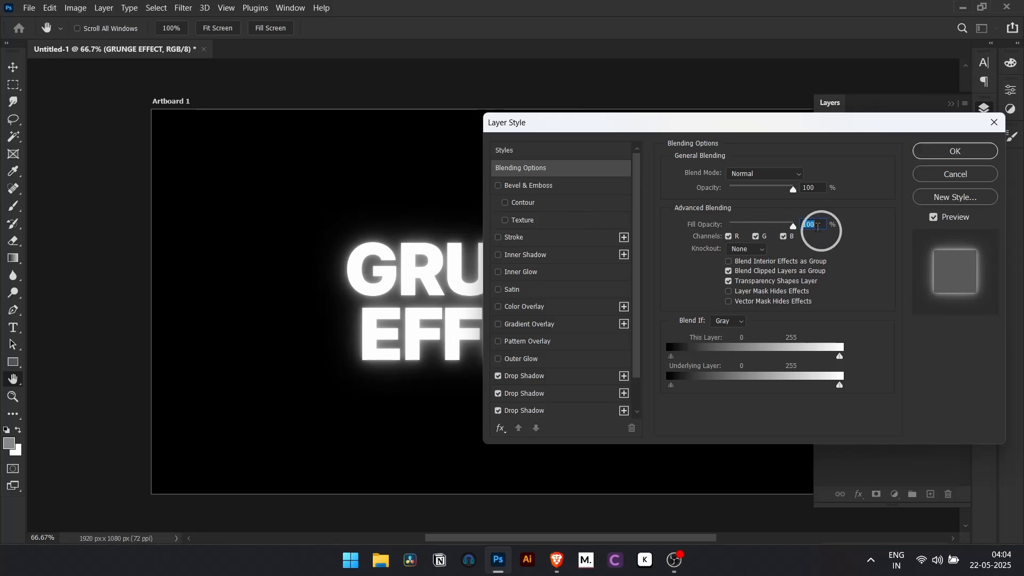
pyautogui.click(956, 152)
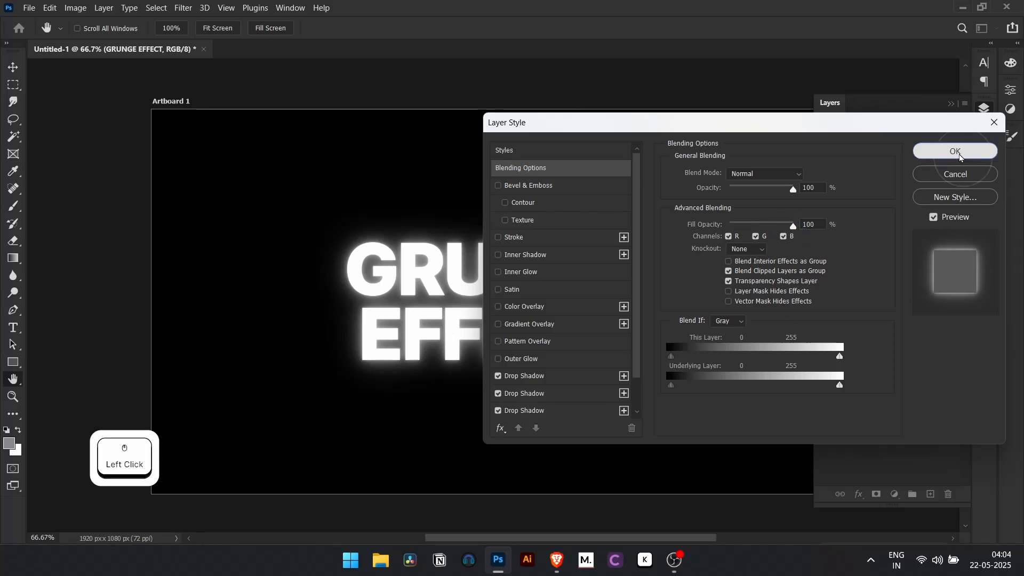
# Switch to the Brave browser and bring the downloaded Unsplash wall texture into the Photoshop document
pyautogui.hotkey('alt', 'Tab')
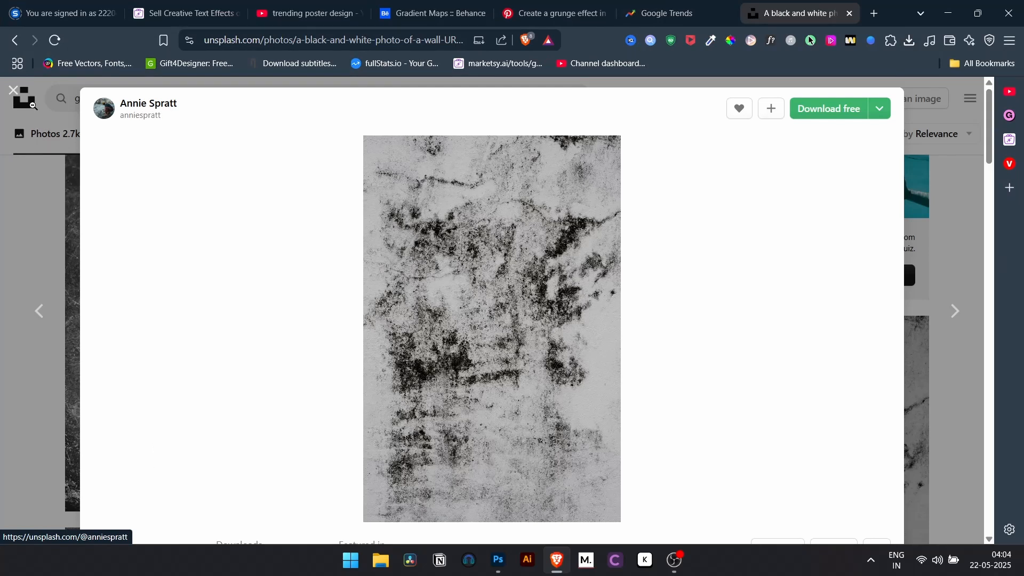
pyautogui.click(974, 12)
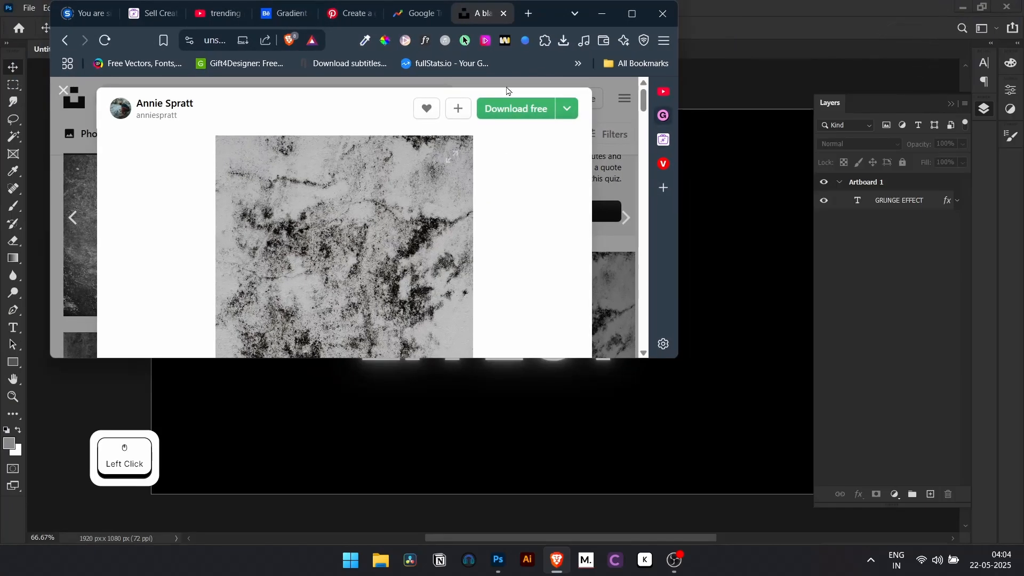
pyautogui.click(564, 40)
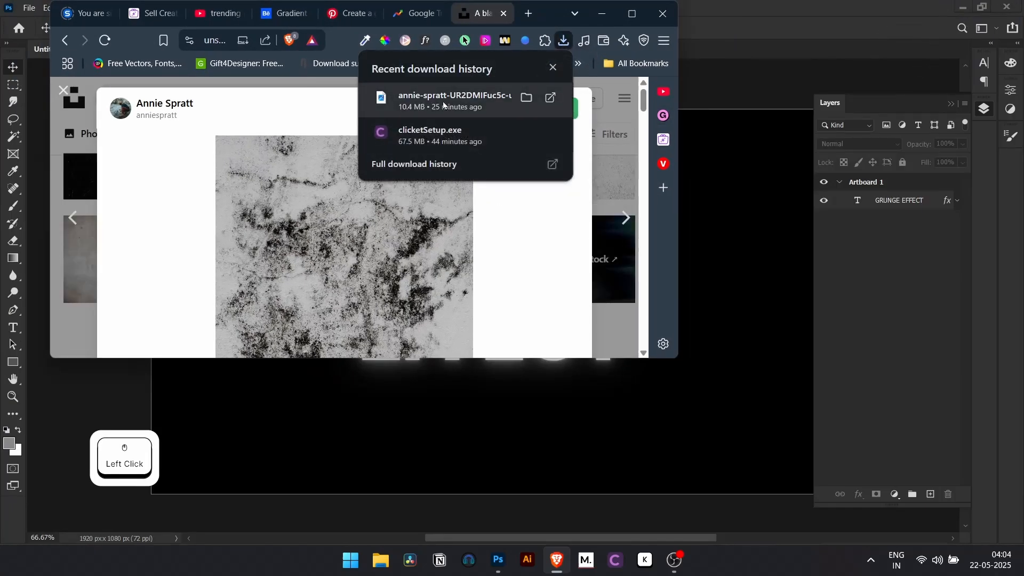
pyautogui.moveTo(401, 104); pyautogui.dragTo(486, 425)
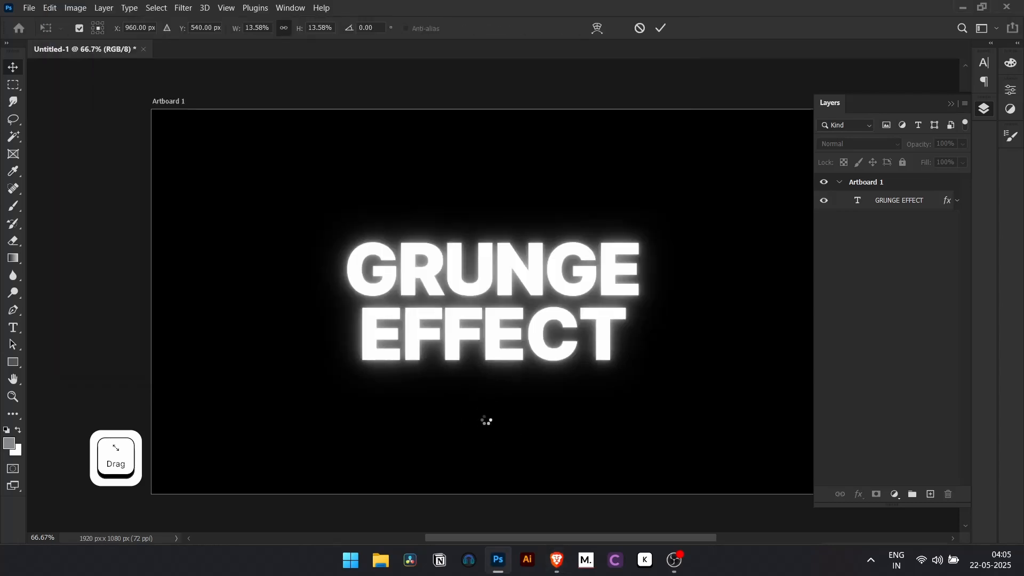
# Rotate the wall texture 90°, scale it proportionally to 24.13% so it covers the artboard's full width, and commit the placement
pyautogui.moveTo(637, 300); pyautogui.dragTo(491, 457)
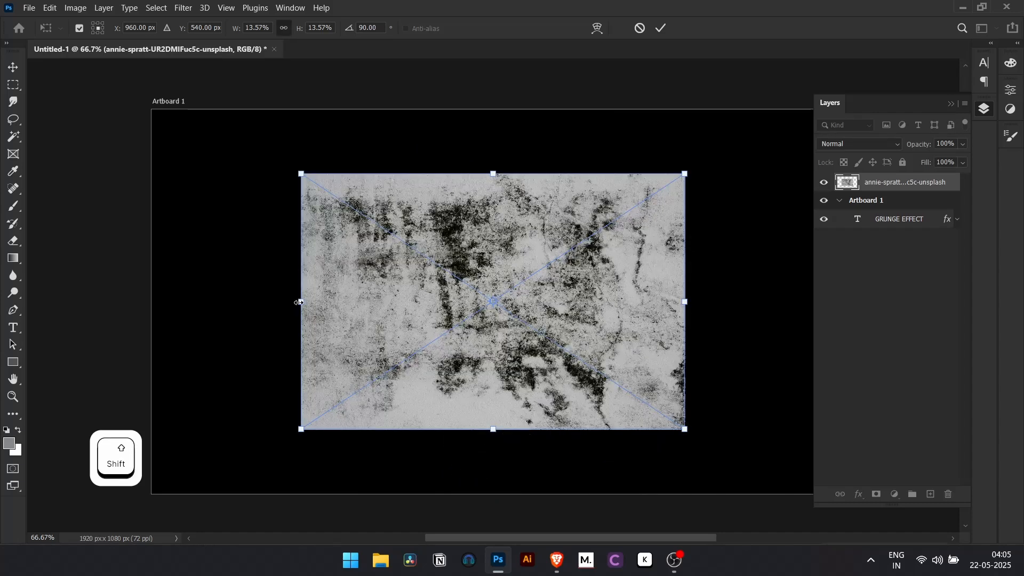
pyautogui.moveTo(302, 301); pyautogui.dragTo(151, 304)
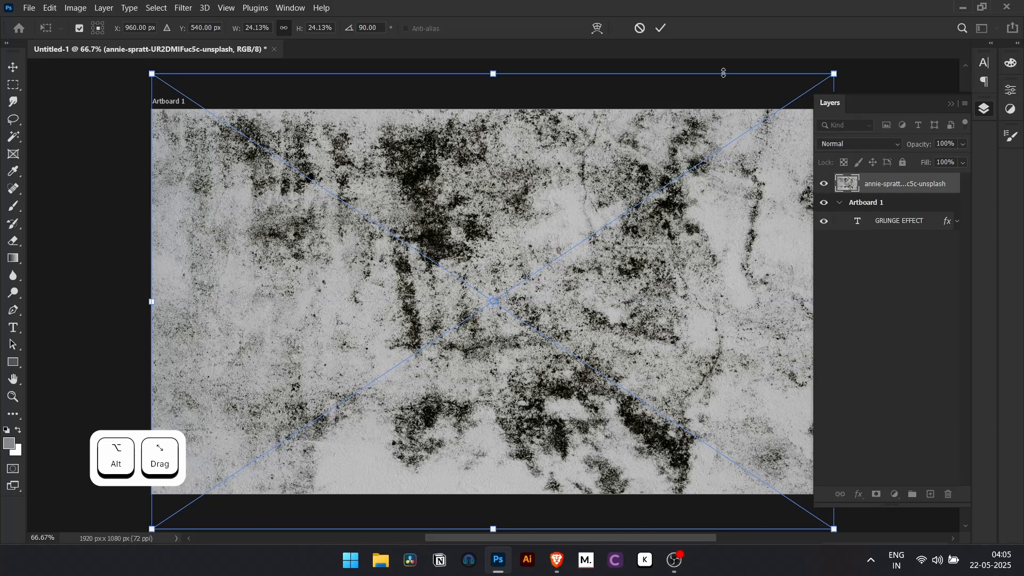
pyautogui.press('Return')
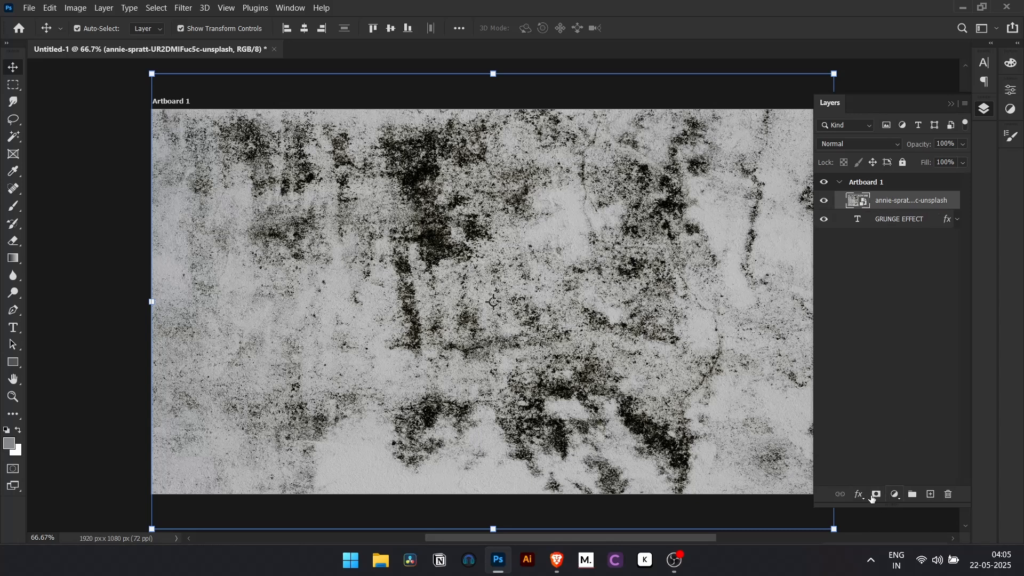
# Add an Invert adjustment layer above the wall texture
pyautogui.click(895, 495)
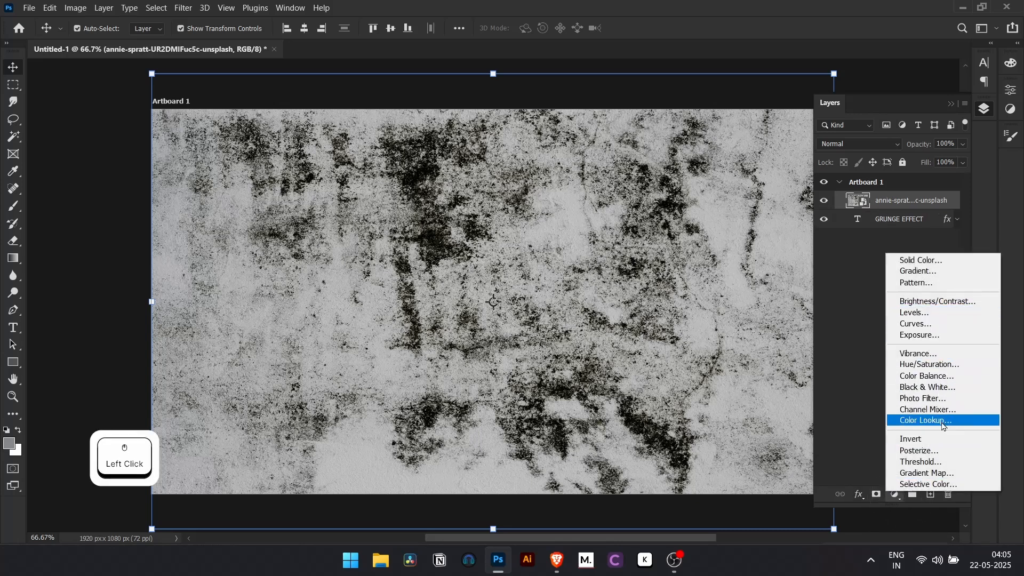
pyautogui.click(951, 442)
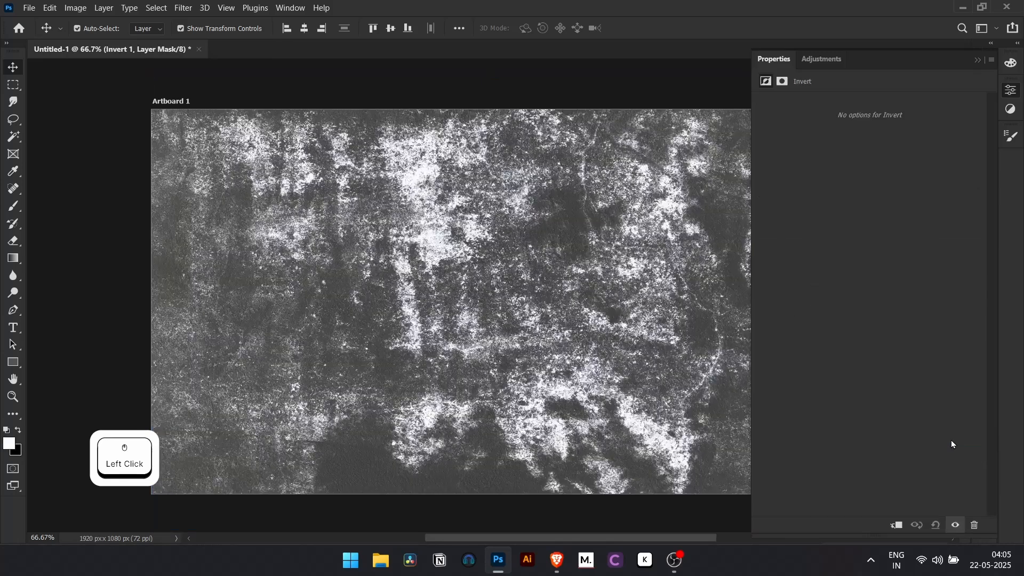
pyautogui.click(1011, 95)
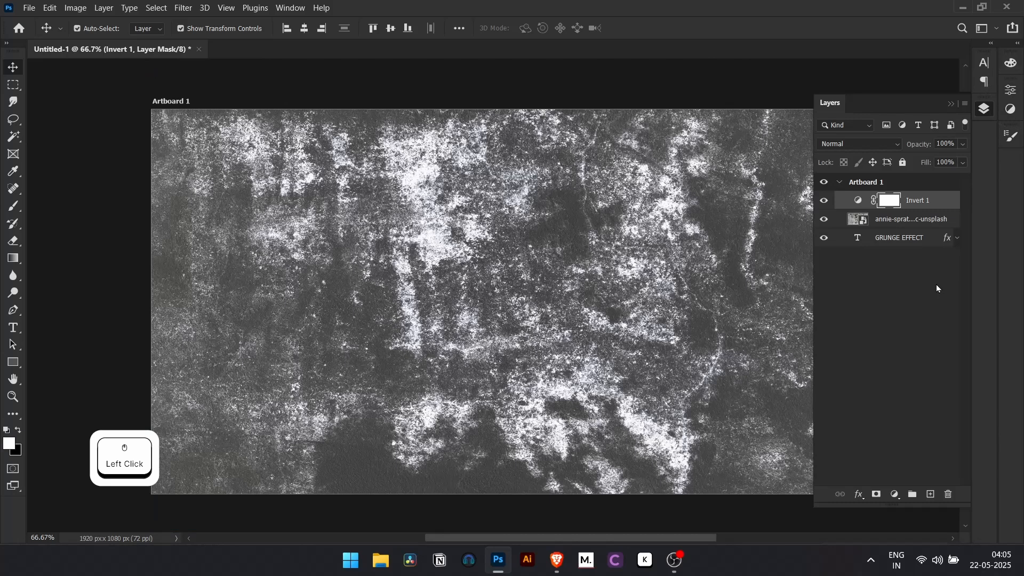
# Add a Curves adjustment layer above the Invert layer and pull the RGB curve down to input 168, output 87
pyautogui.click(895, 494)
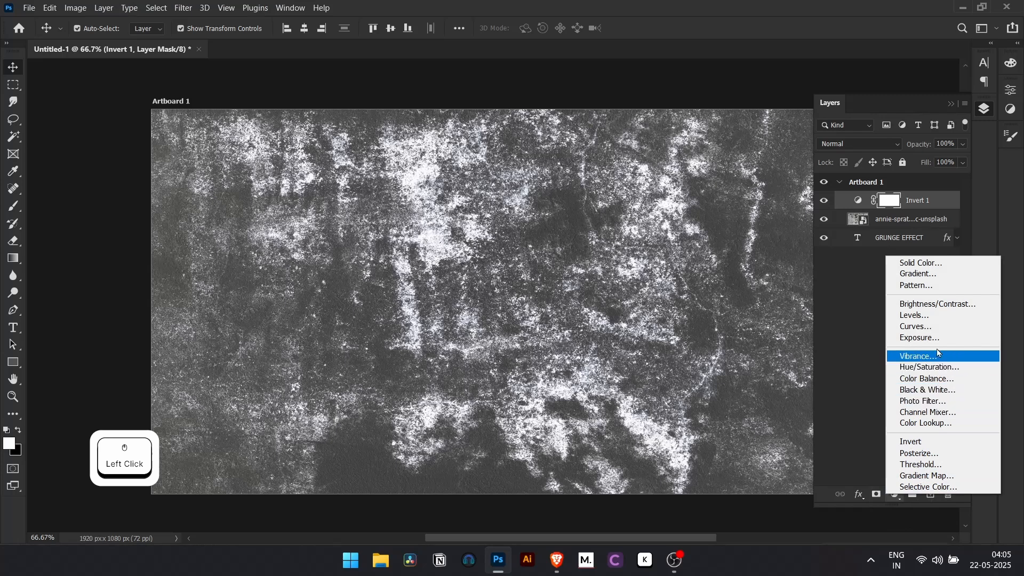
pyautogui.click(935, 327)
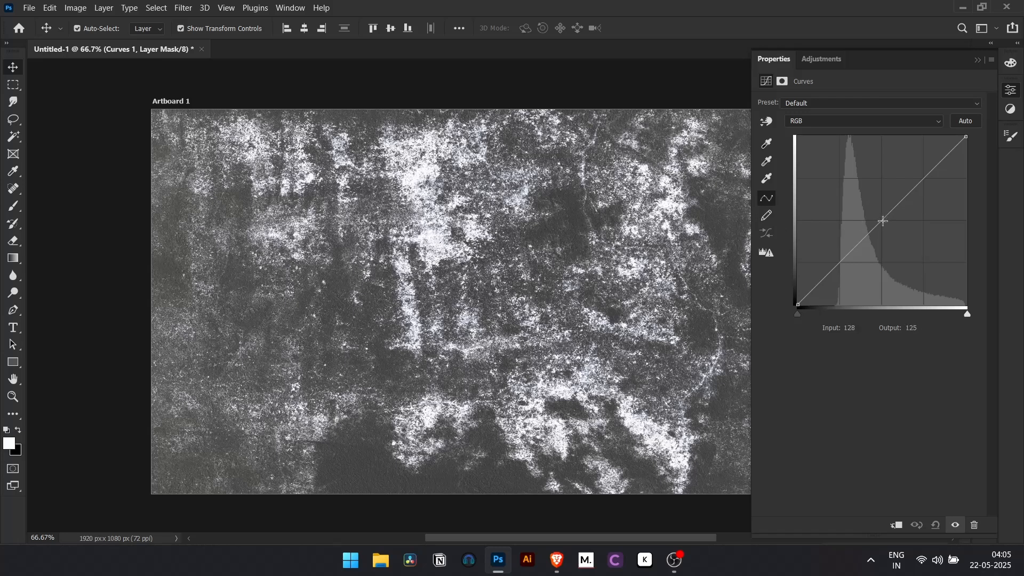
pyautogui.moveTo(883, 220); pyautogui.dragTo(907, 248)
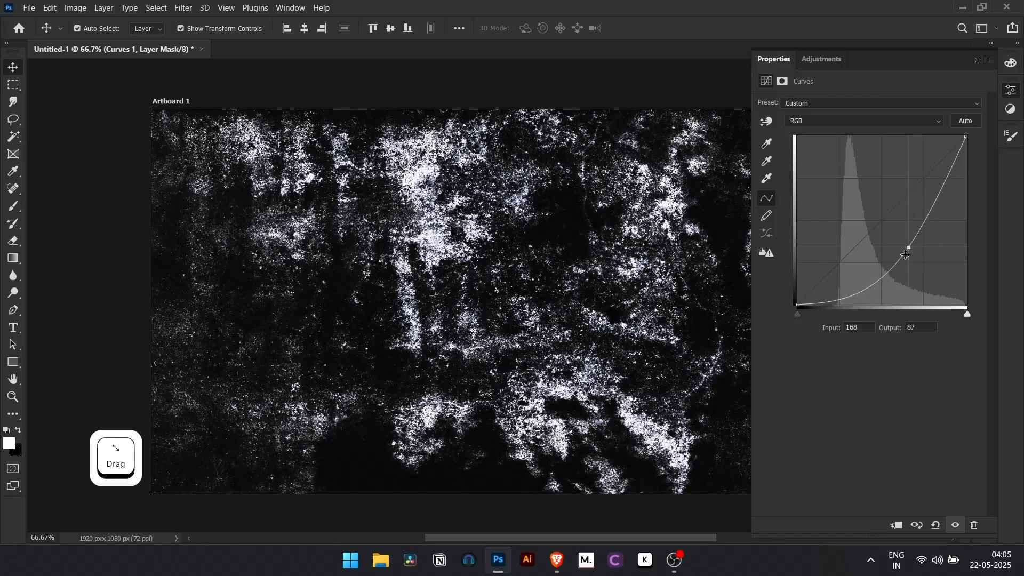
pyautogui.click(1012, 94)
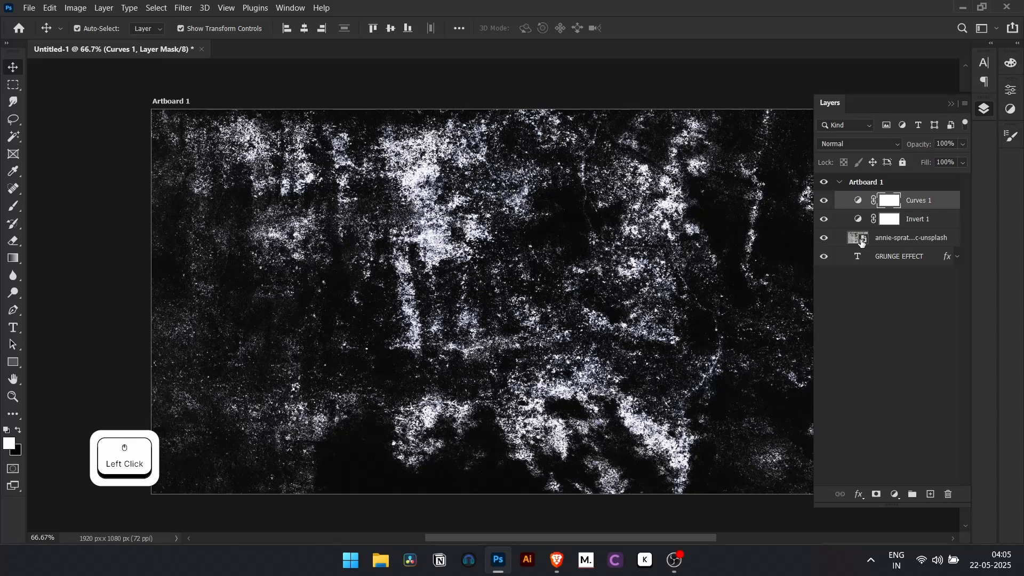
# Clip the Curves and Invert adjustment layers to the wall texture layer and check the clipping by toggling the texture's visibility
pyautogui.press('alt')
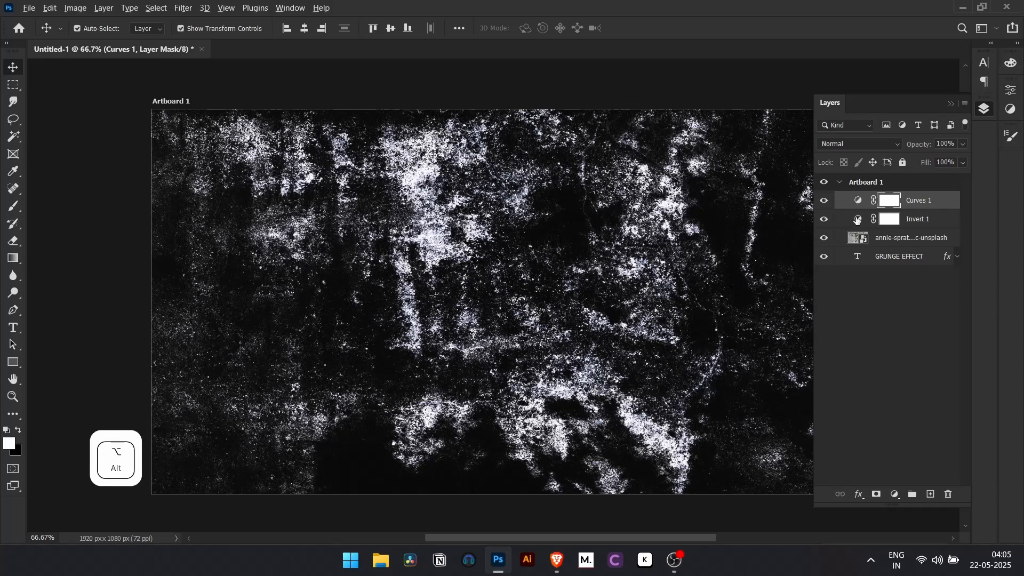
pyautogui.keyDown('alt'); pyautogui.click(848, 209); pyautogui.keyUp('alt')
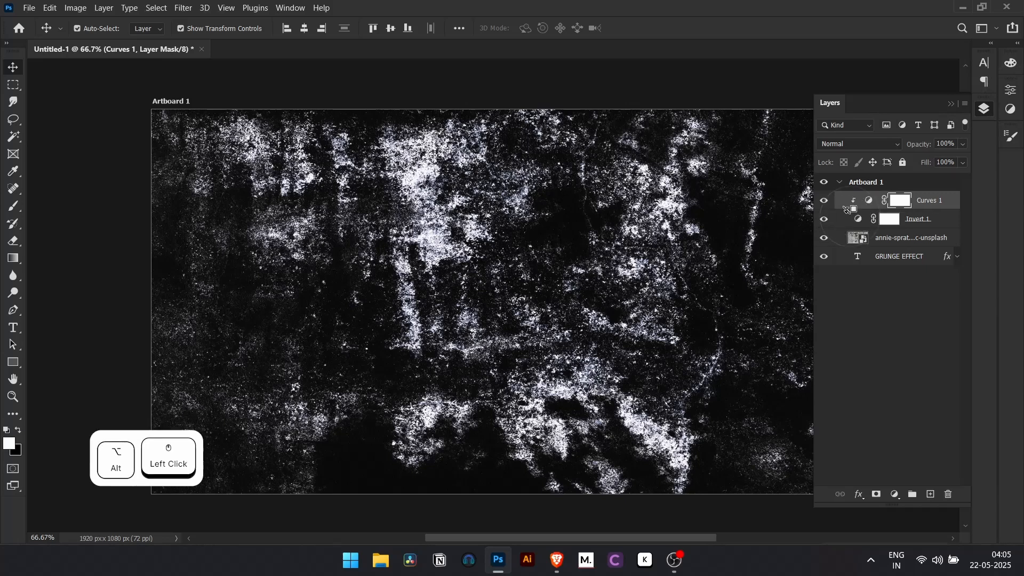
pyautogui.click(867, 227)
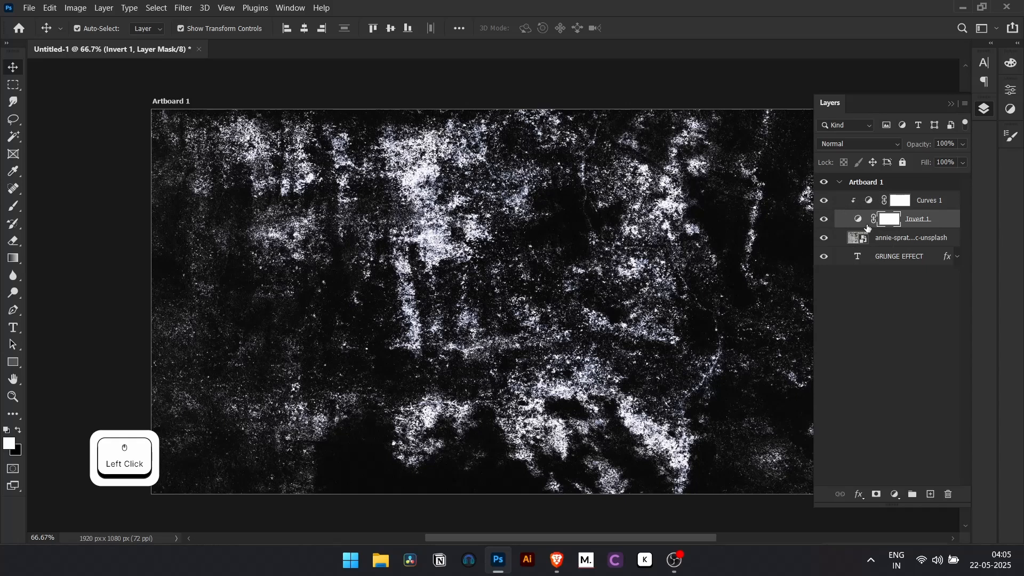
pyautogui.press('alt')
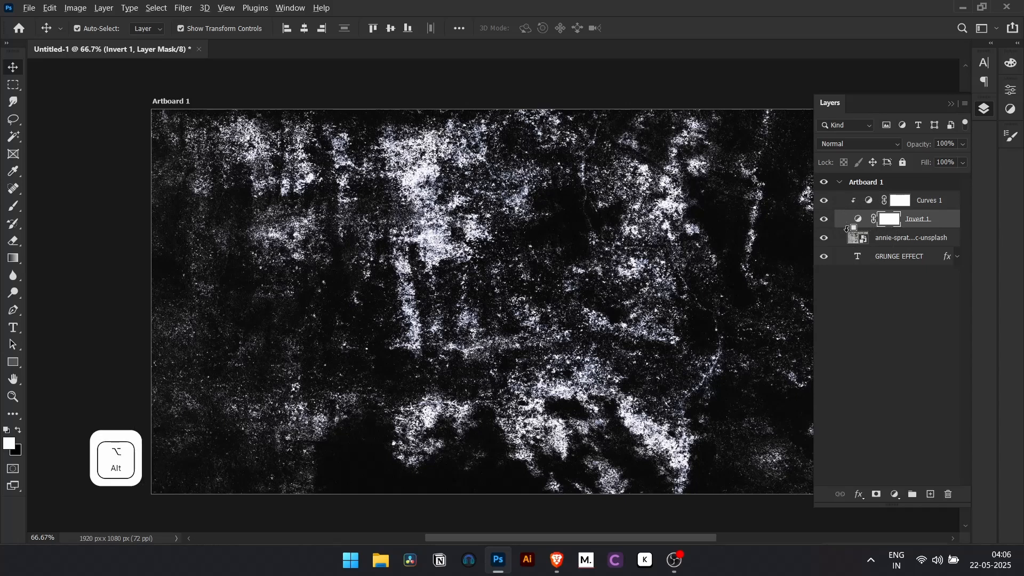
pyautogui.keyDown('alt'); pyautogui.click(848, 228); pyautogui.keyUp('alt')
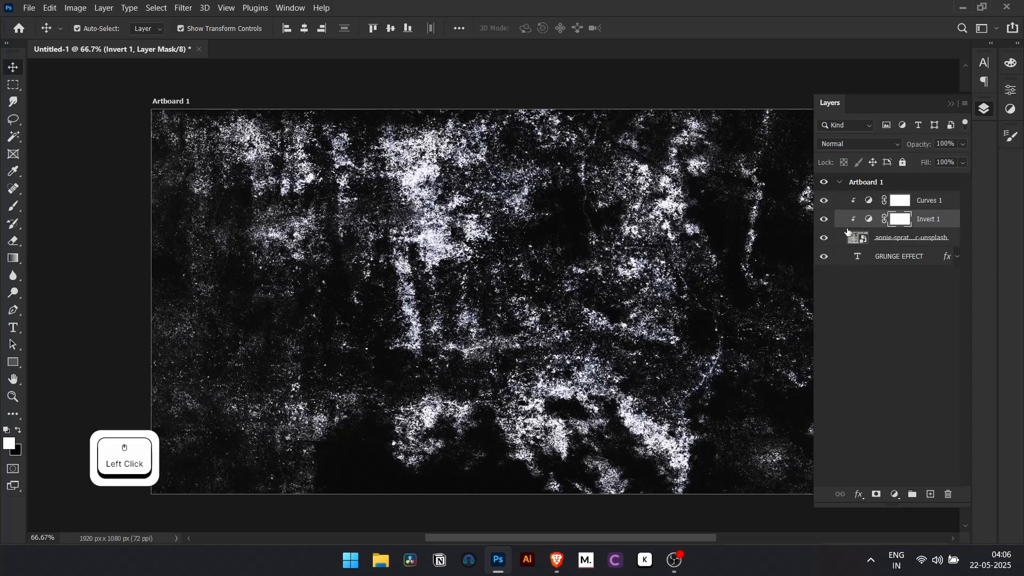
pyautogui.click(824, 238)
pyautogui.click(824, 238)
# Rename the wall texture layer as GRUNGE
pyautogui.click(884, 241)
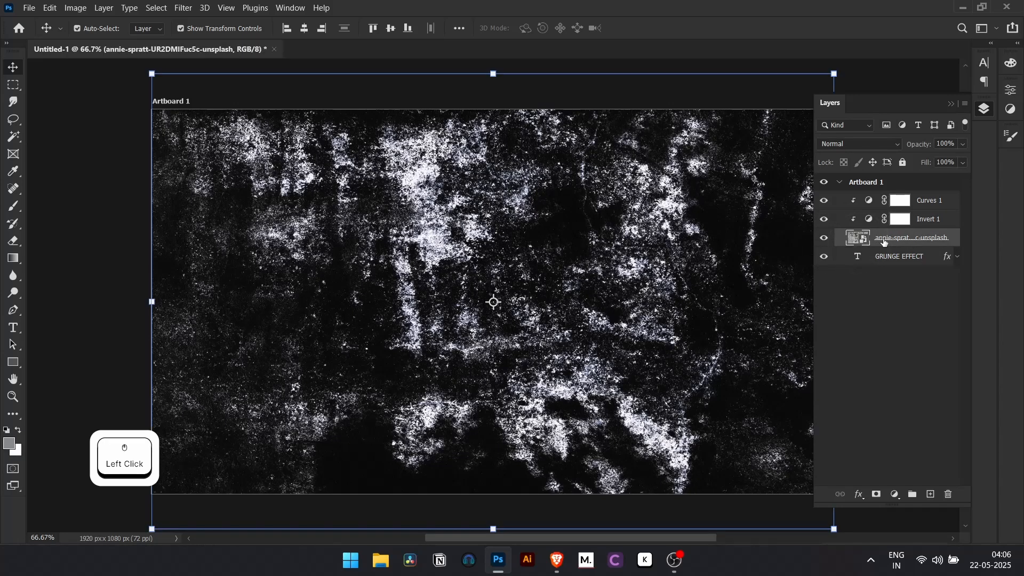
pyautogui.doubleClick(884, 241)
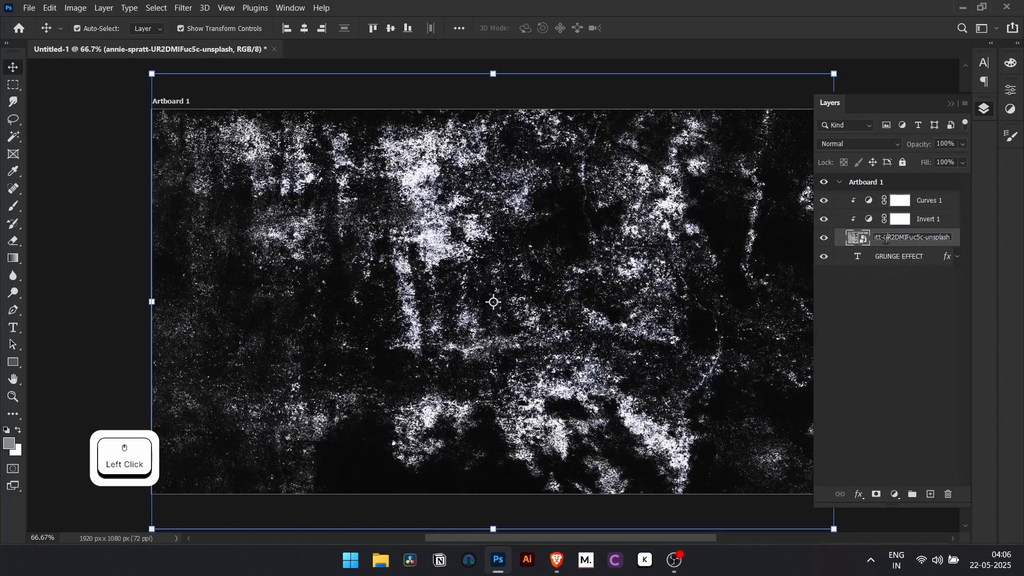
pyautogui.hotkey('ctrl', 'a')
pyautogui.write('G')
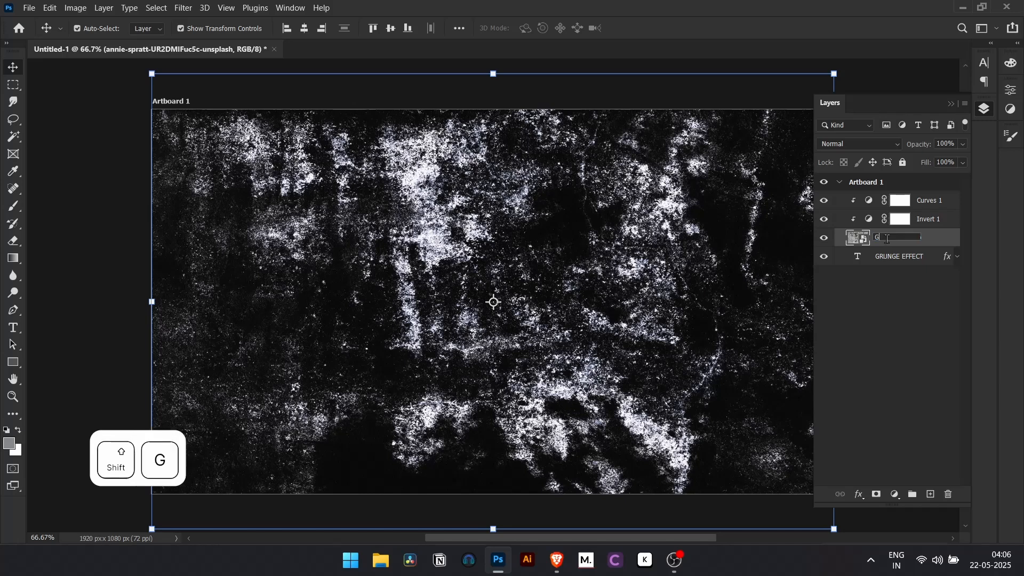
pyautogui.write('RUNGE')
pyautogui.press('Return')
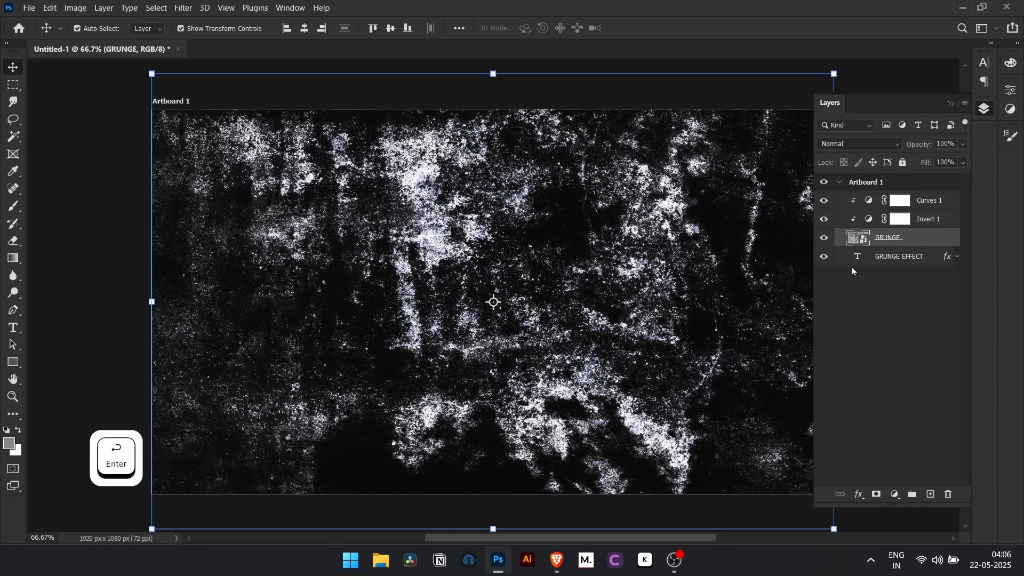
# Set the GRUNGE texture layer's blend mode to Soft Light
pyautogui.click(861, 283)
pyautogui.click(860, 241)
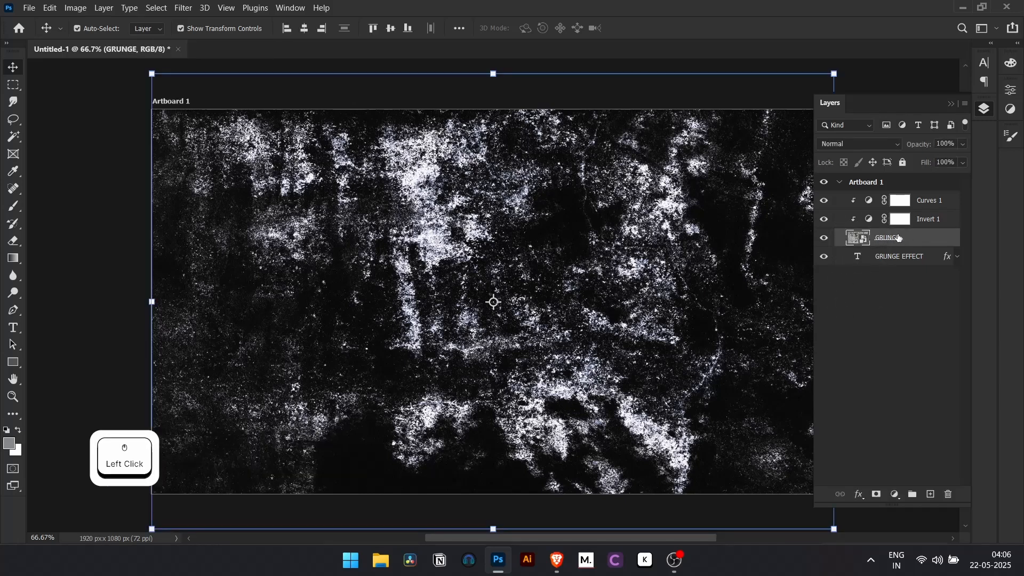
pyautogui.click(858, 145)
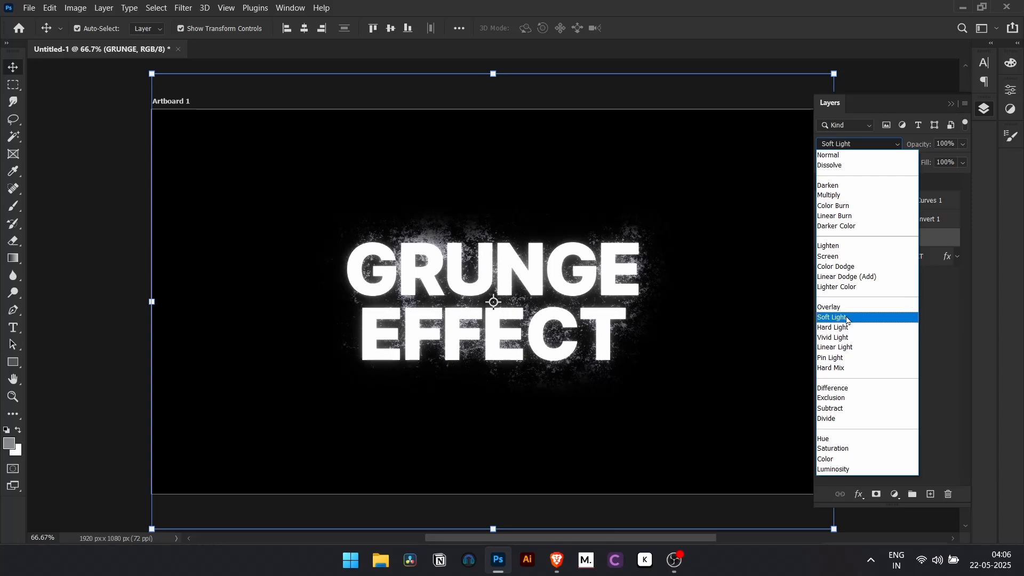
pyautogui.click(846, 321)
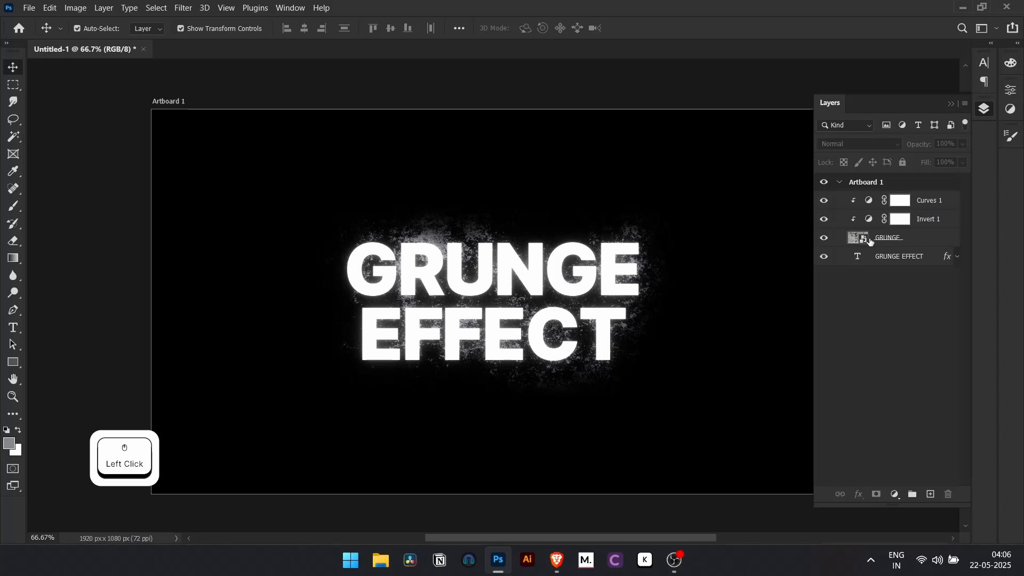
# Toggle individual drop shadows of the GRUNGE EFFECT text layer off and on to compare how each affects the grunge glow
pyautogui.click(957, 257)
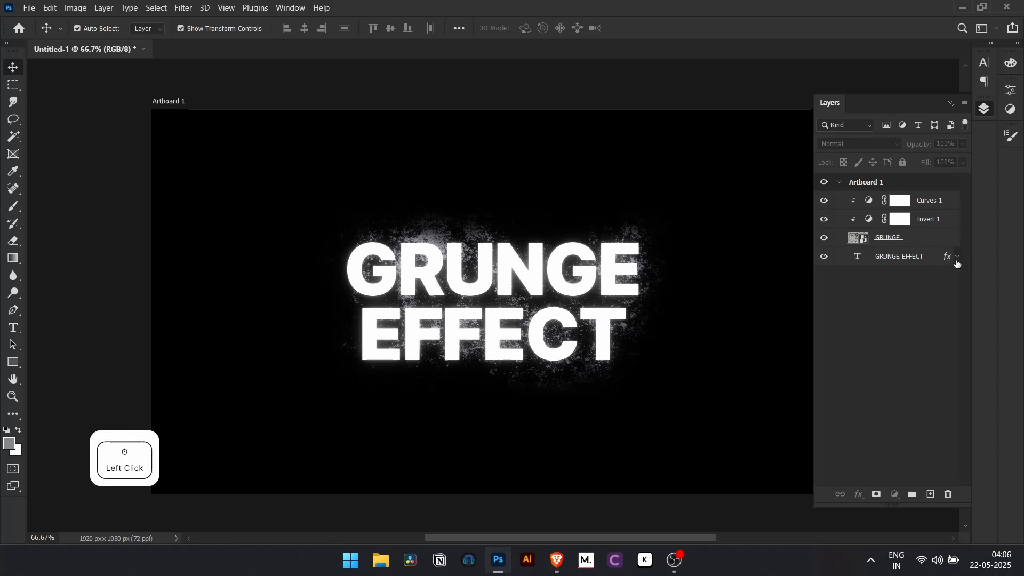
pyautogui.click(871, 326)
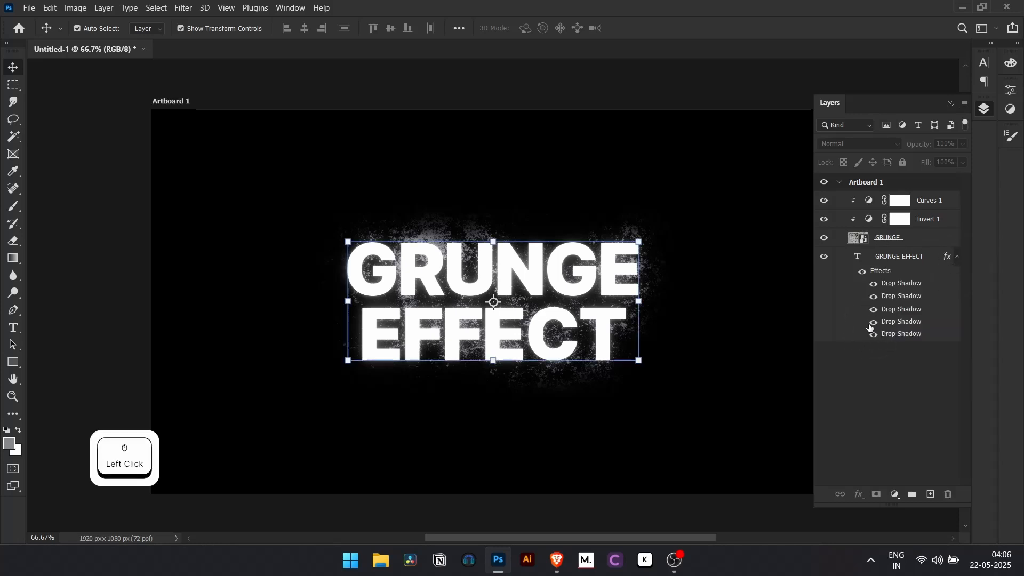
pyautogui.click(873, 323)
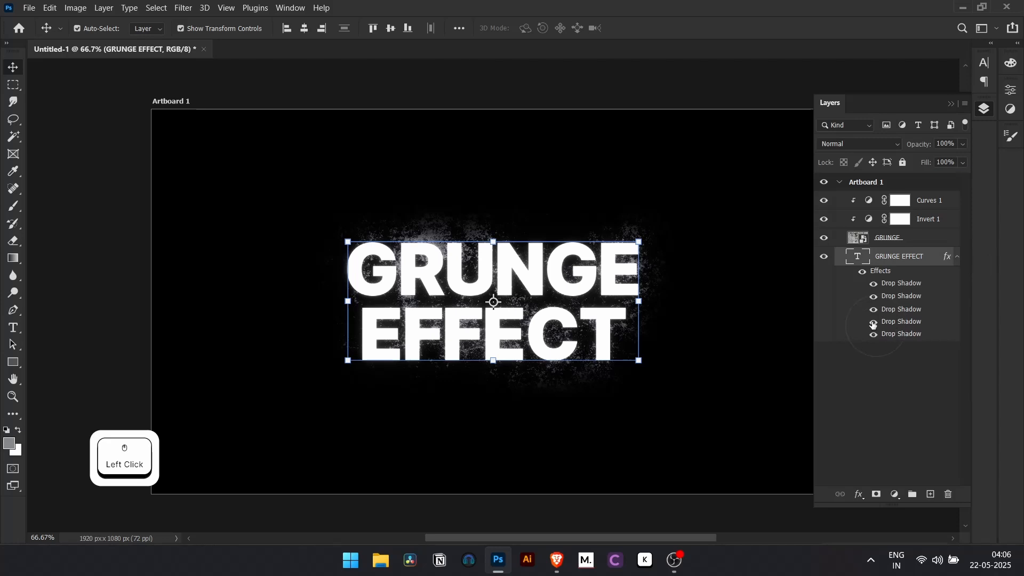
pyautogui.click(873, 323)
pyautogui.click(875, 358)
pyautogui.click(874, 310)
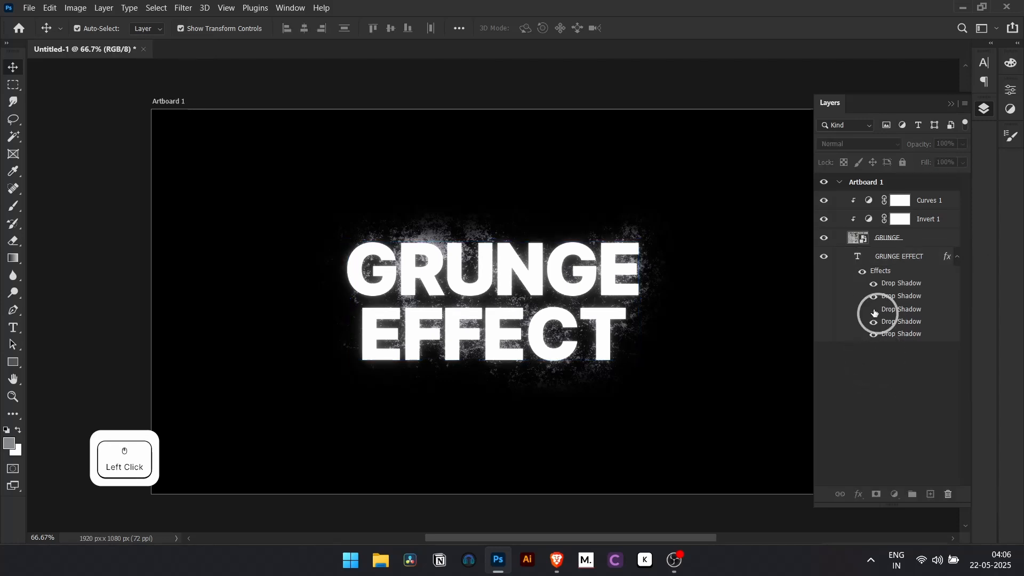
pyautogui.click(874, 310)
pyautogui.click(875, 298)
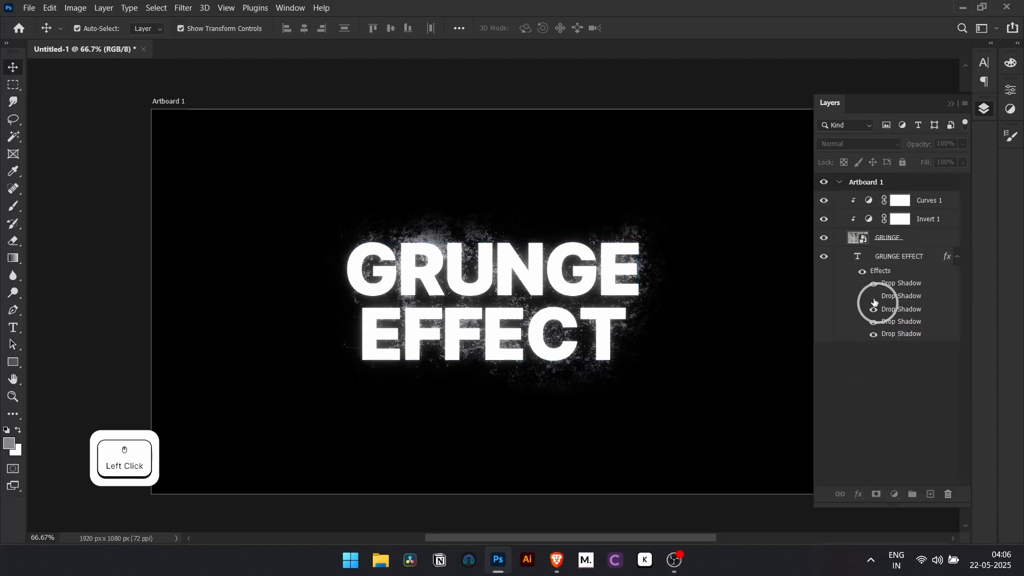
pyautogui.click(875, 298)
pyautogui.click(875, 335)
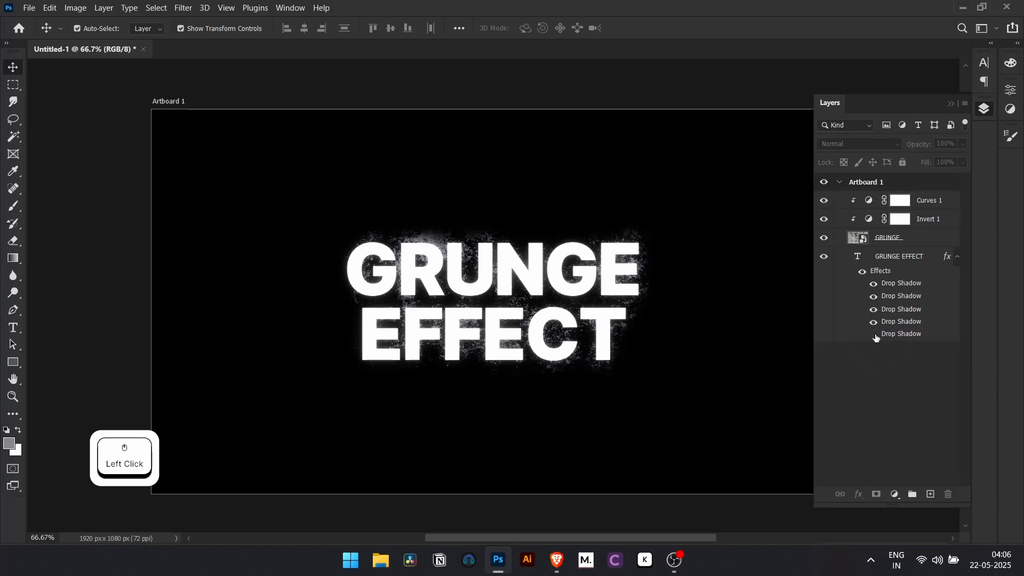
pyautogui.click(876, 336)
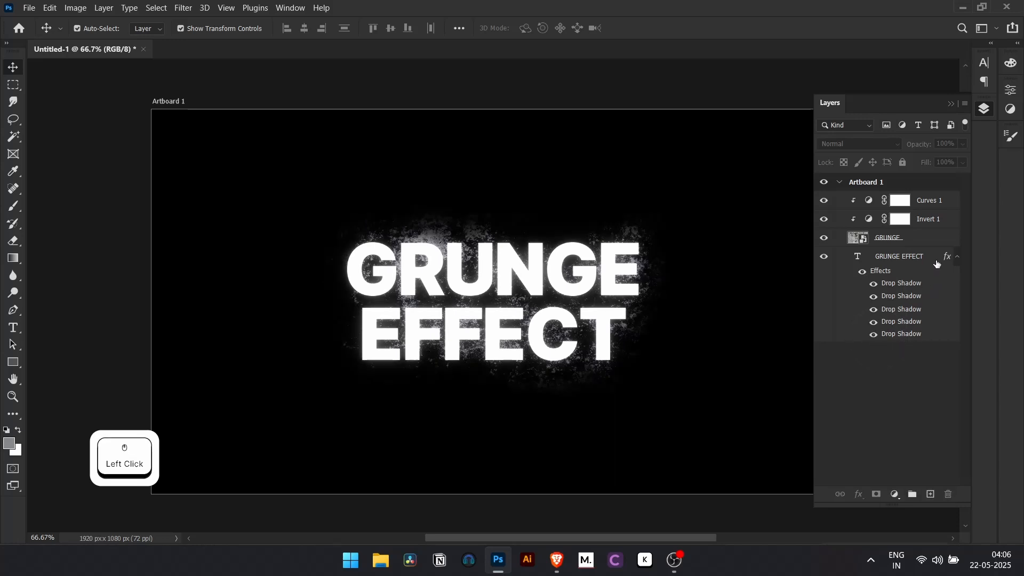
pyautogui.click(959, 258)
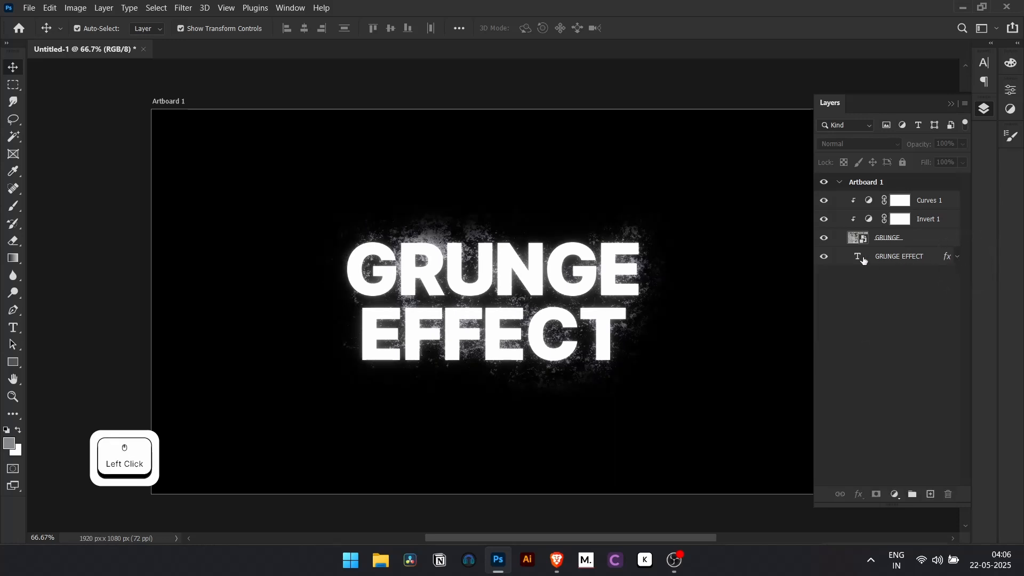
# Start the Displace filter on the GRUNGE EFFECT text layer and convert the layer to a smart object
pyautogui.click(913, 255)
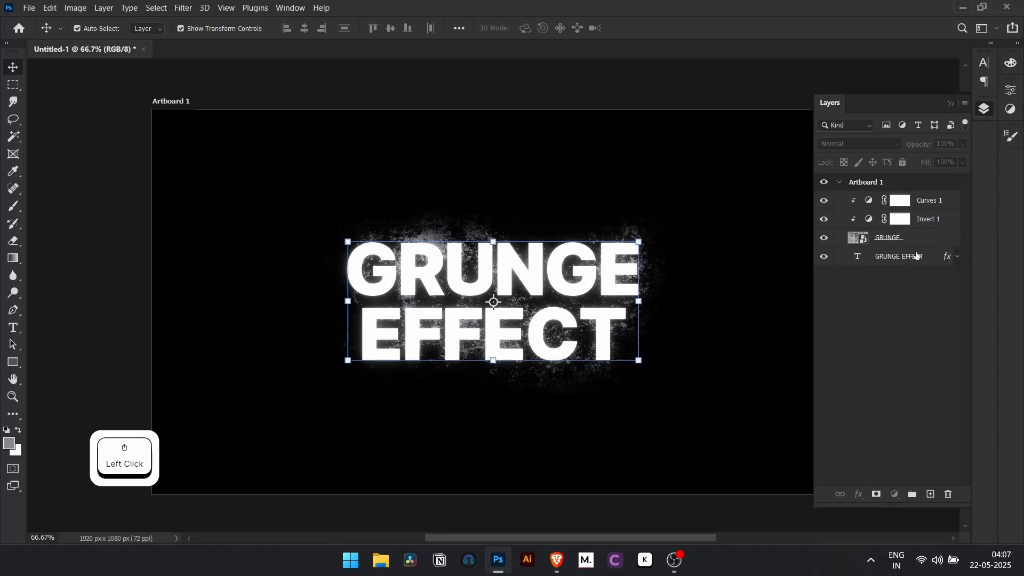
pyautogui.click(184, 8)
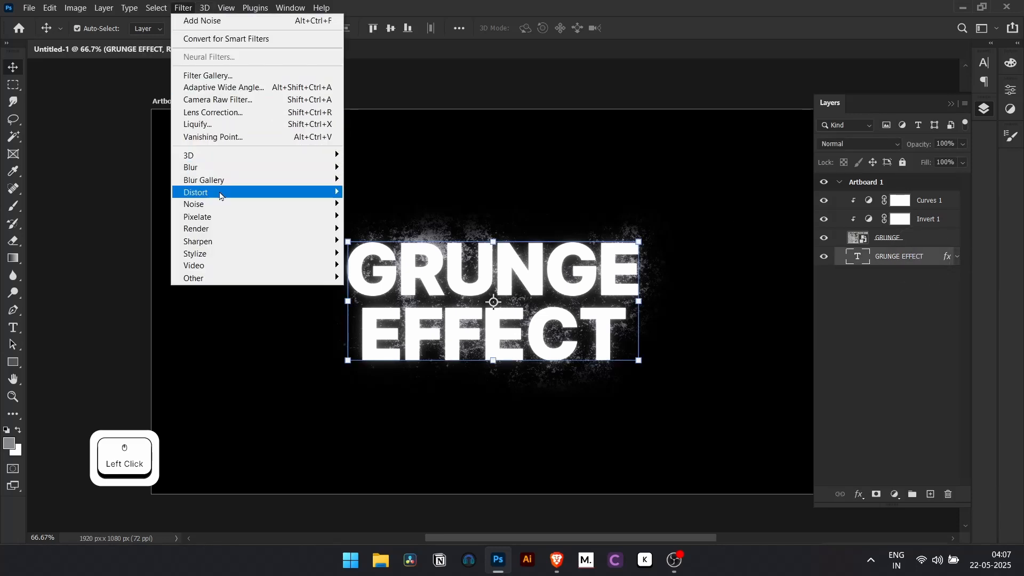
pyautogui.click(248, 192)
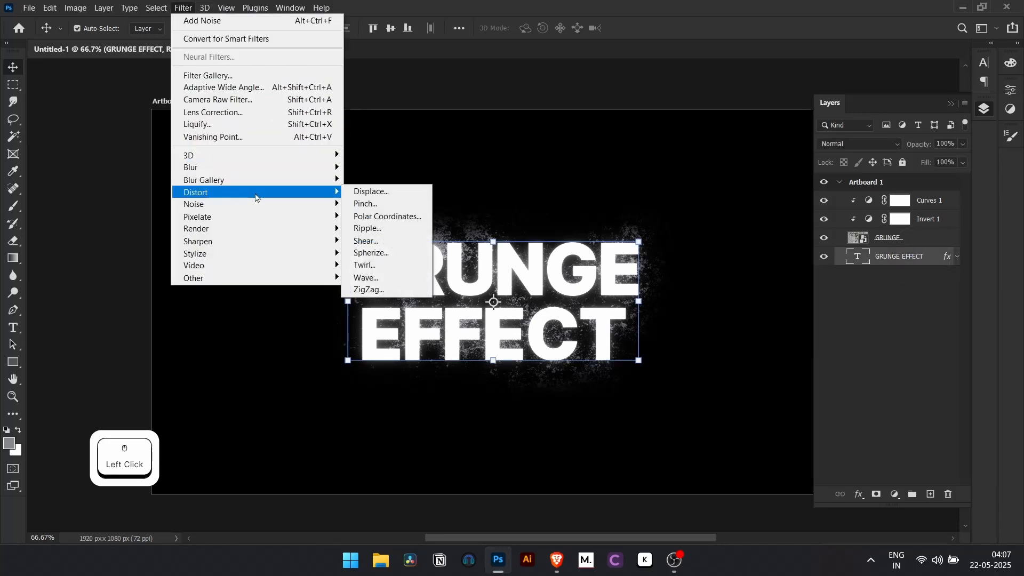
pyautogui.click(411, 197)
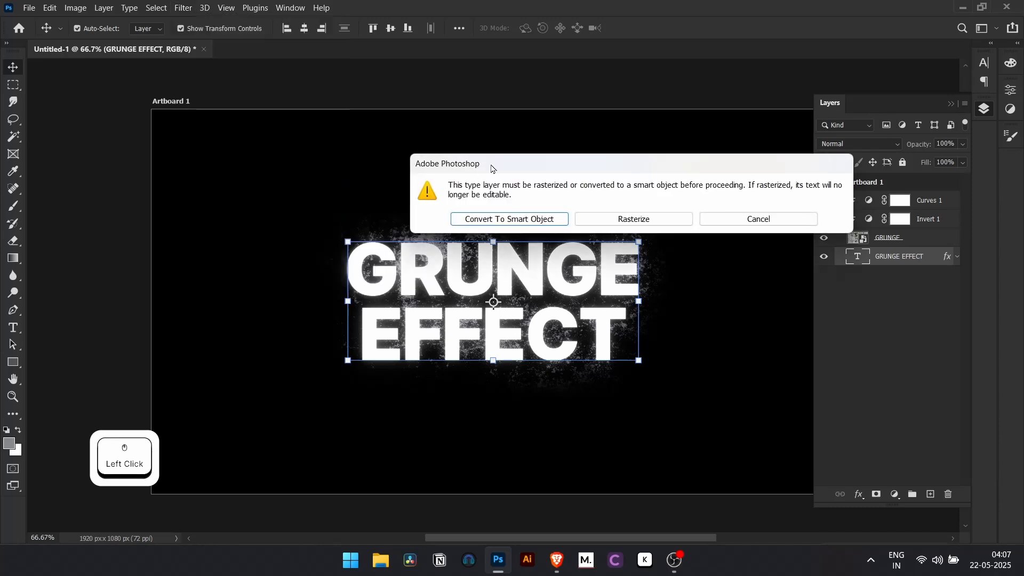
pyautogui.moveTo(494, 168); pyautogui.dragTo(370, 215)
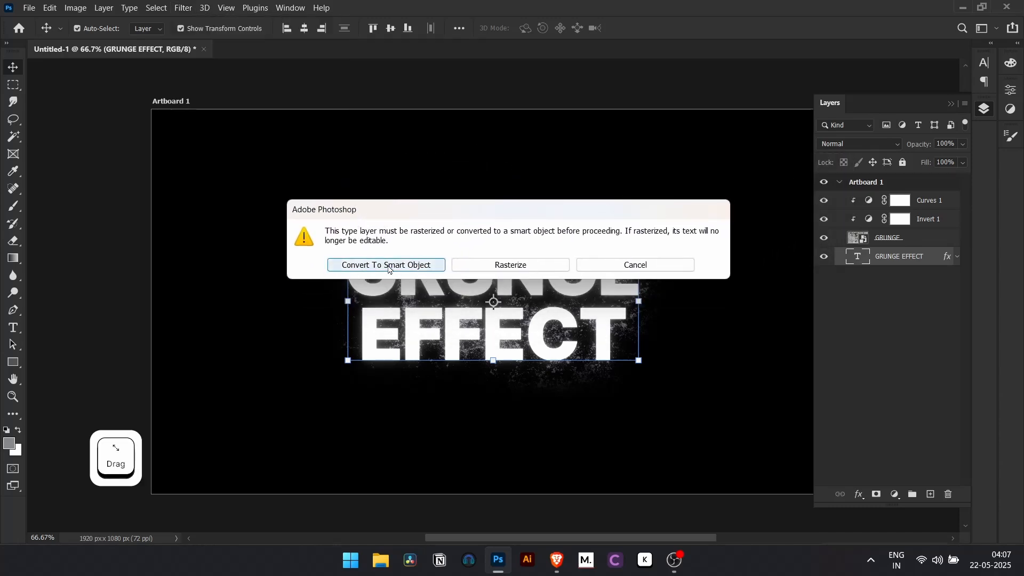
pyautogui.click(428, 265)
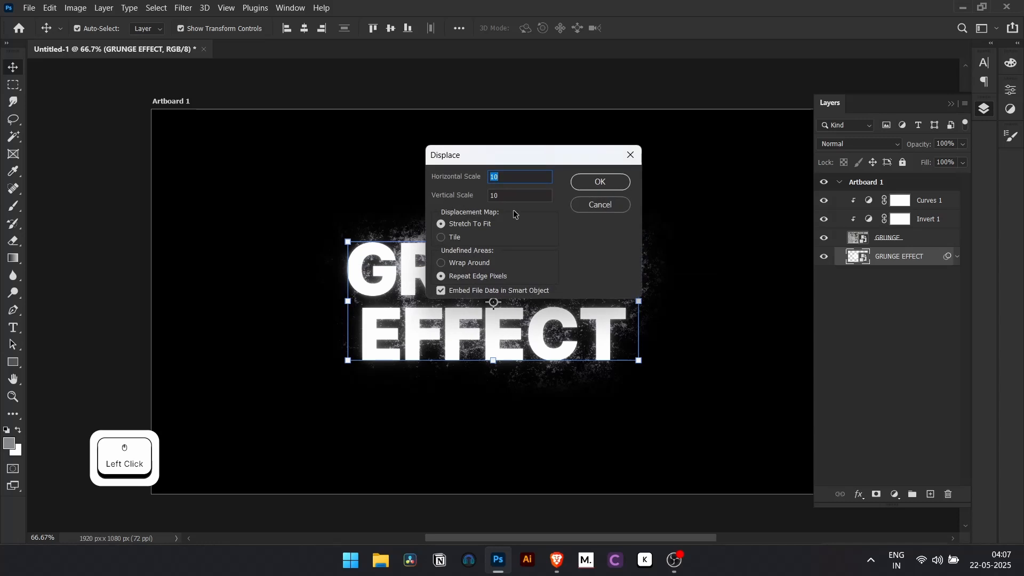
# Apply Displace with horizontal and vertical scale 10, Stretch To Fit and Repeat Edge Pixels, using displace grunge.psd as the displacement map
pyautogui.moveTo(499, 197); pyautogui.dragTo(469, 224)
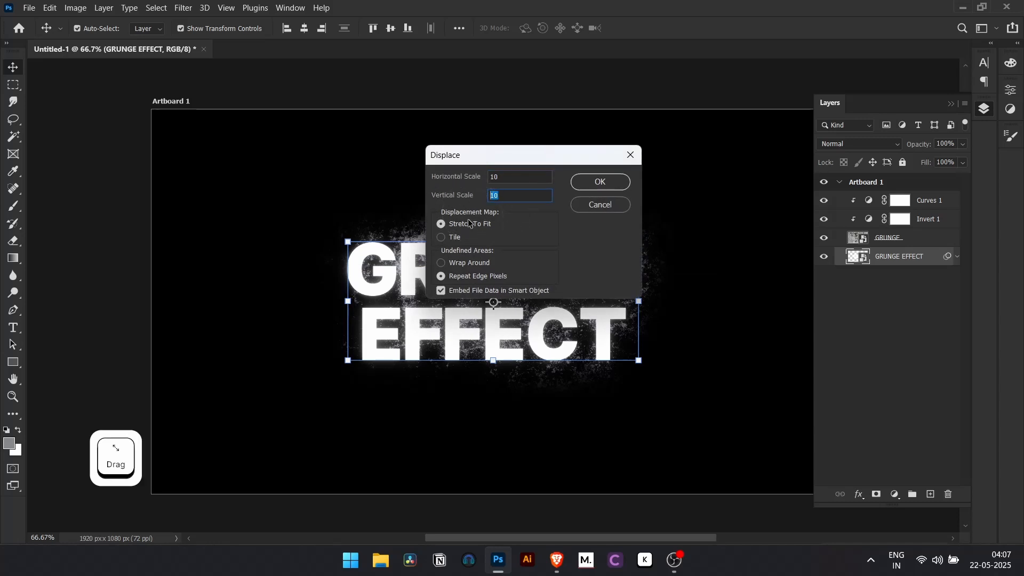
pyautogui.click(470, 224)
pyautogui.click(453, 278)
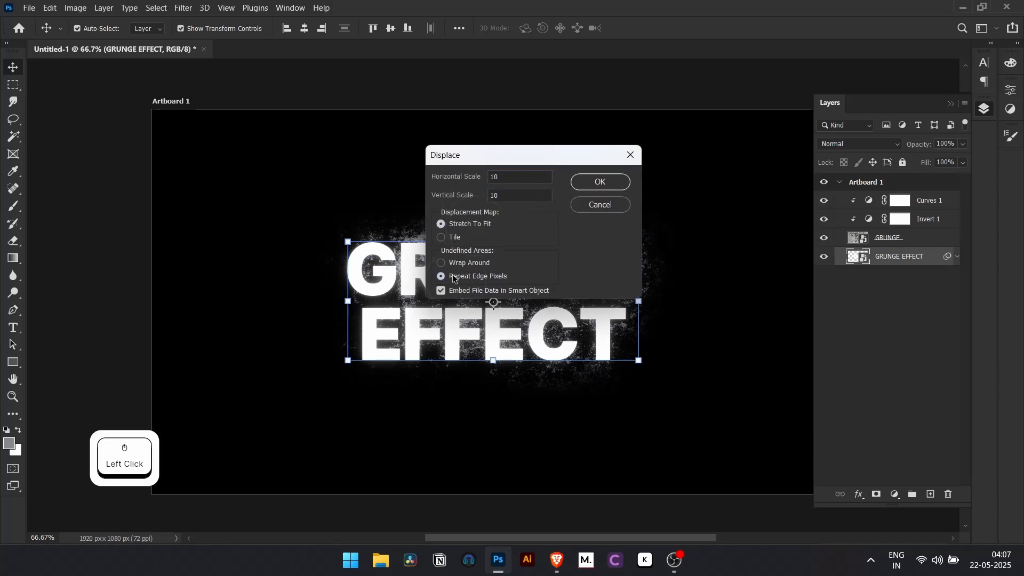
pyautogui.click(607, 187)
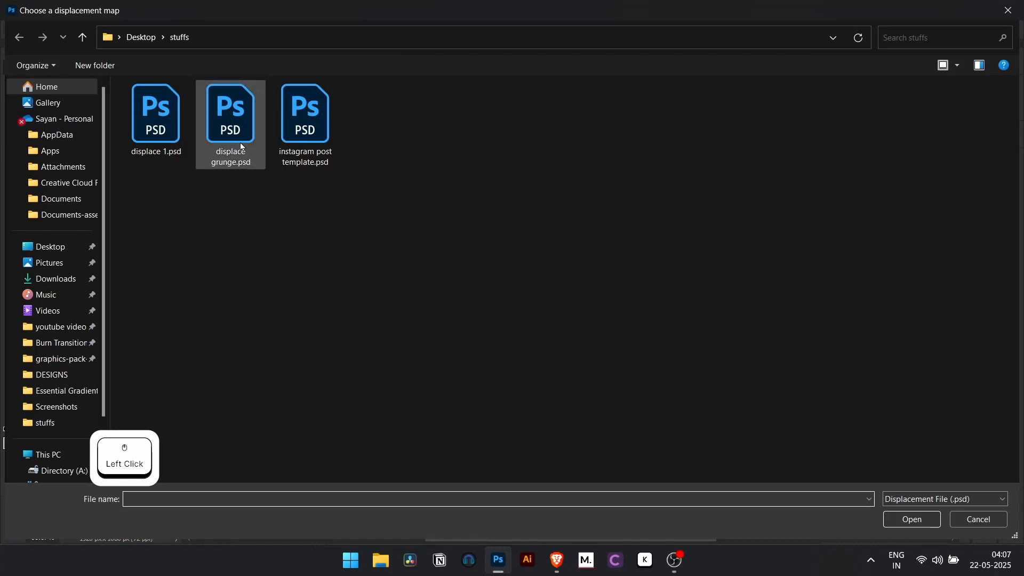
pyautogui.click(230, 113)
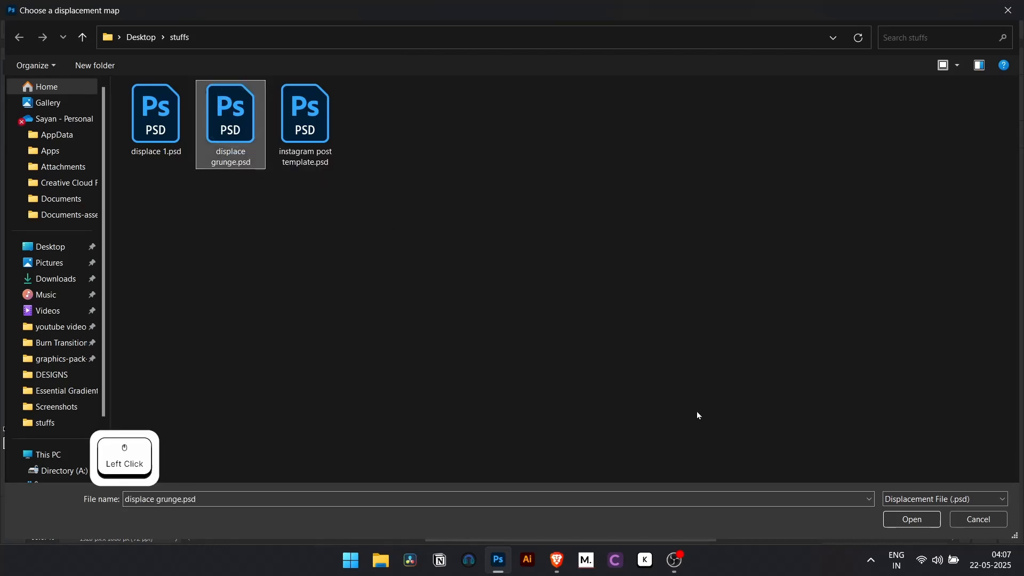
pyautogui.click(901, 517)
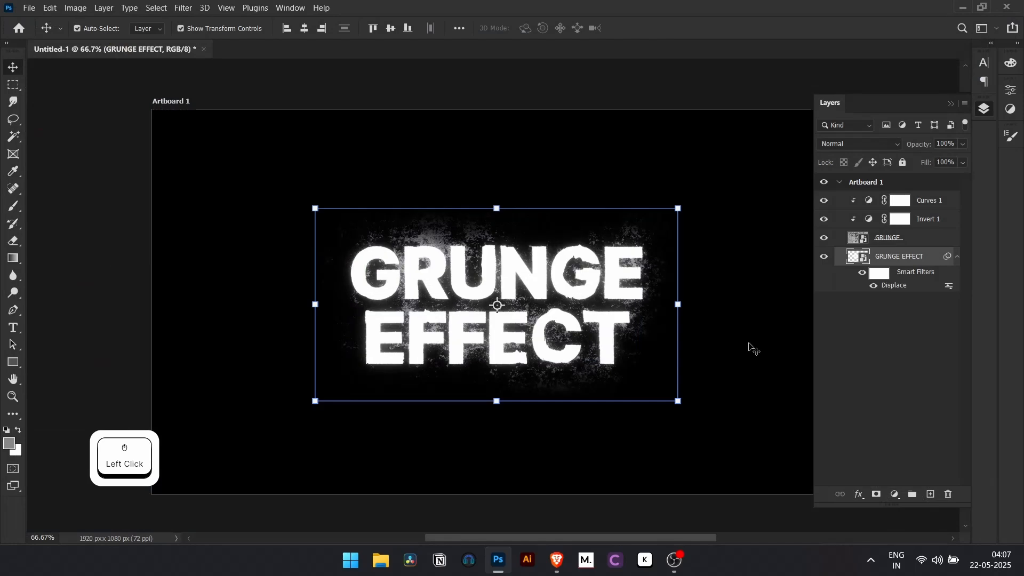
pyautogui.click(575, 261)
pyautogui.moveTo(583, 248)
pyautogui.mouseDown()
pyautogui.moveTo(553, 364)
pyautogui.moveTo(412, 321)
pyautogui.moveTo(384, 246)
pyautogui.moveTo(581, 256)
pyautogui.moveTo(756, 399)
pyautogui.mouseUp()
pyautogui.click(639, 327)
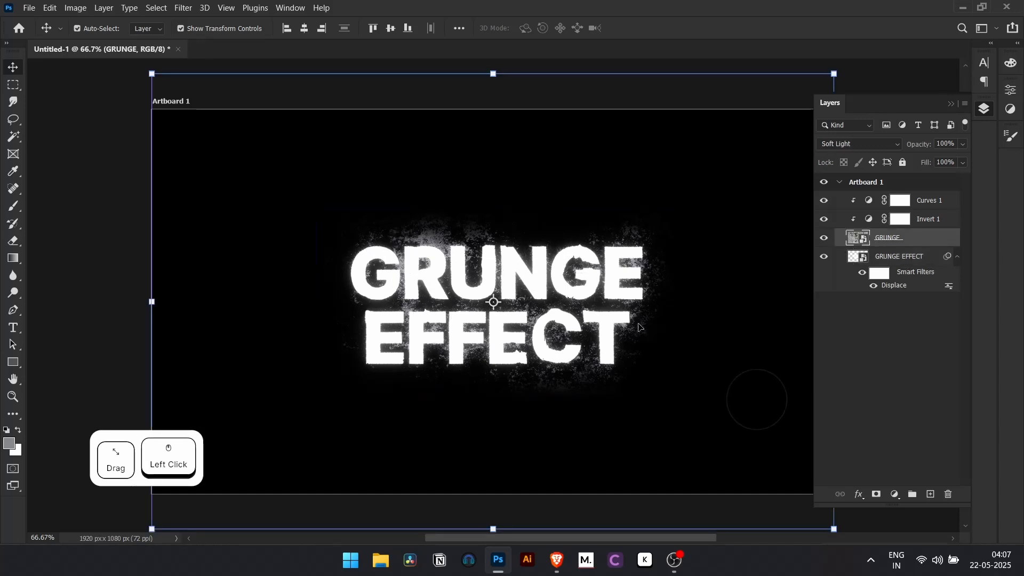
# Add a Gradient Map adjustment layer above all layers and apply the purple-green-cyan preset from the GRADIENT MAP V3 group
pyautogui.click(875, 79)
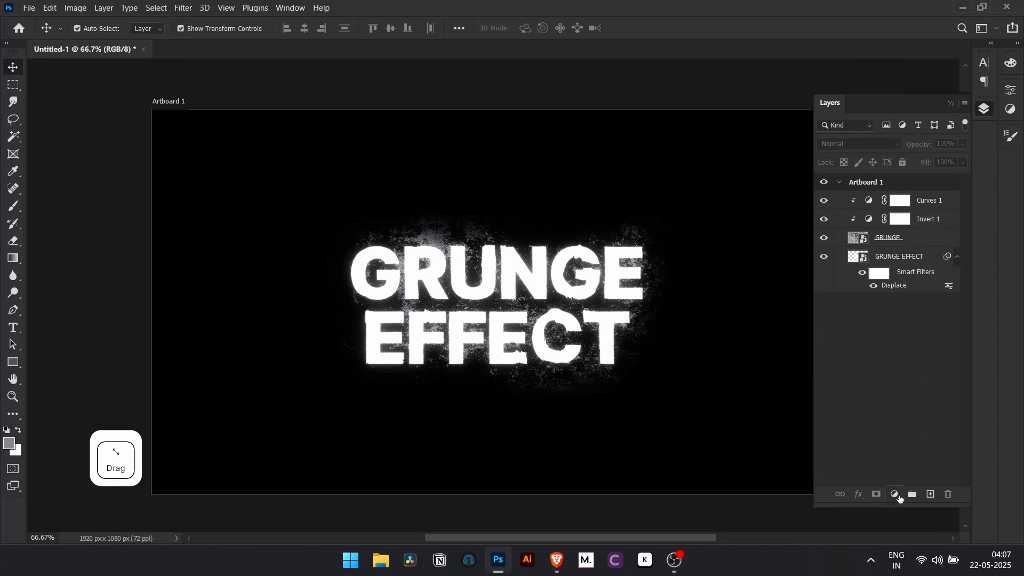
pyautogui.click(900, 496)
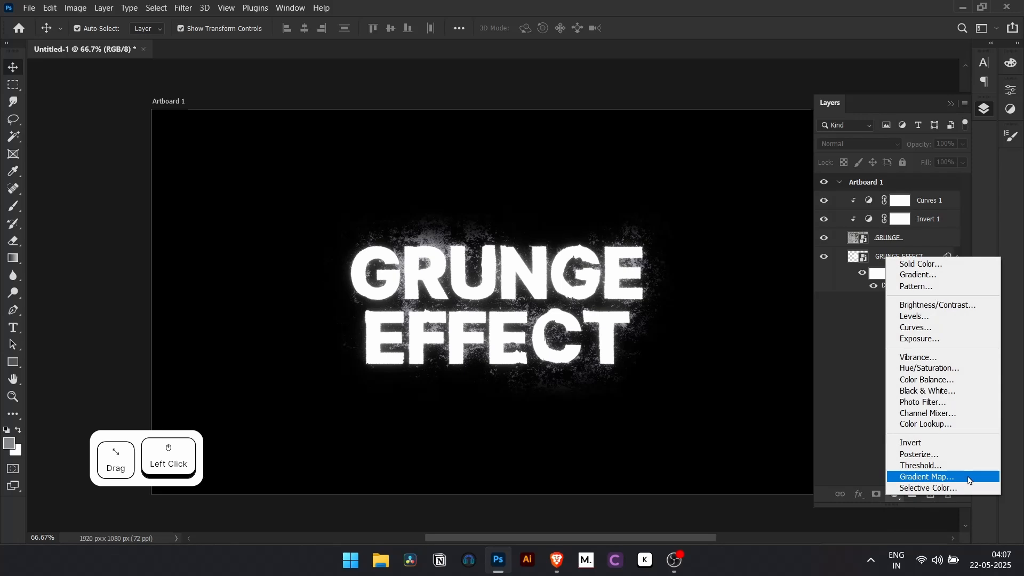
pyautogui.click(971, 477)
pyautogui.click(978, 109)
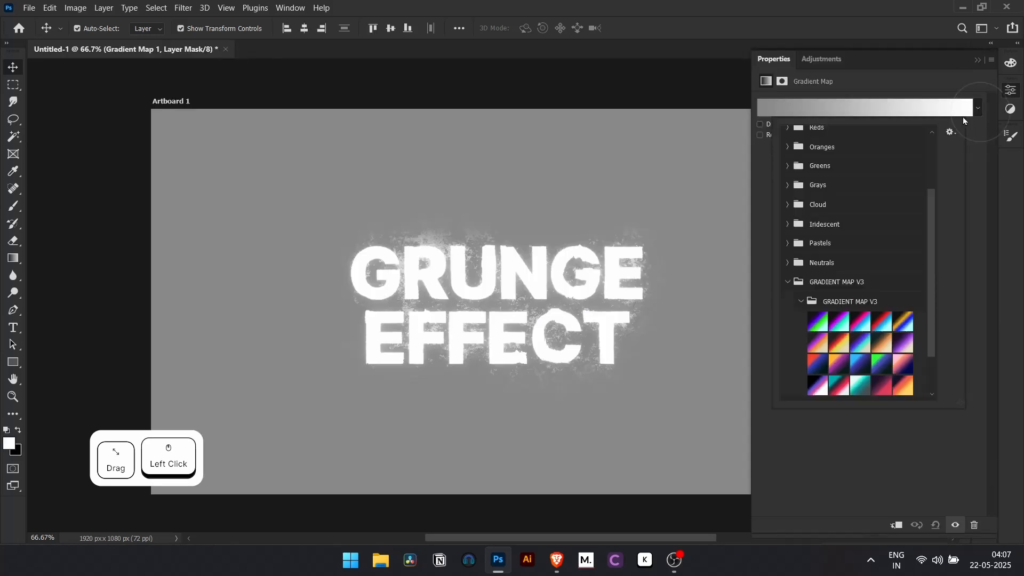
pyautogui.scroll(-1, 830, 286)
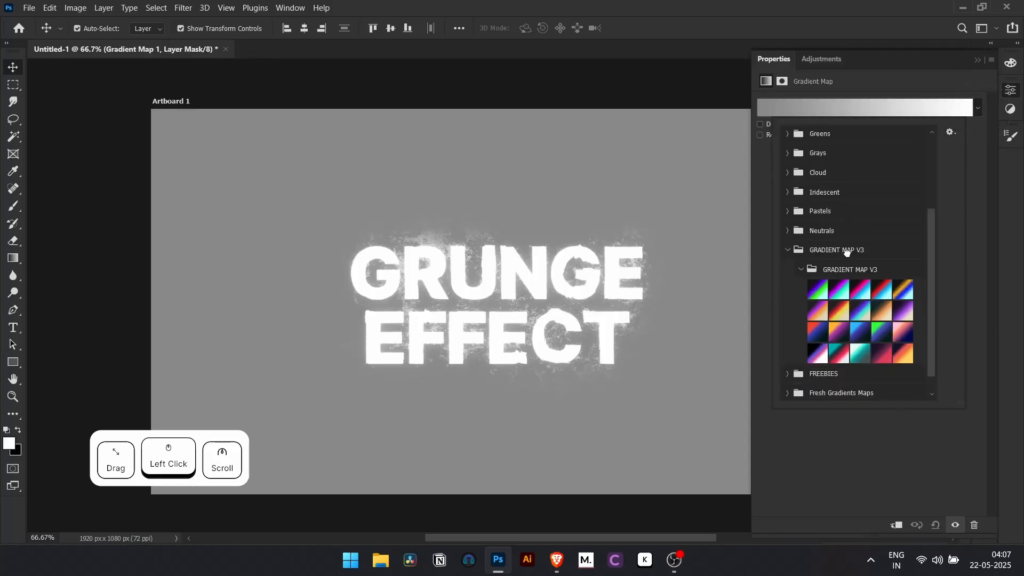
pyautogui.scroll(-1, 850, 255)
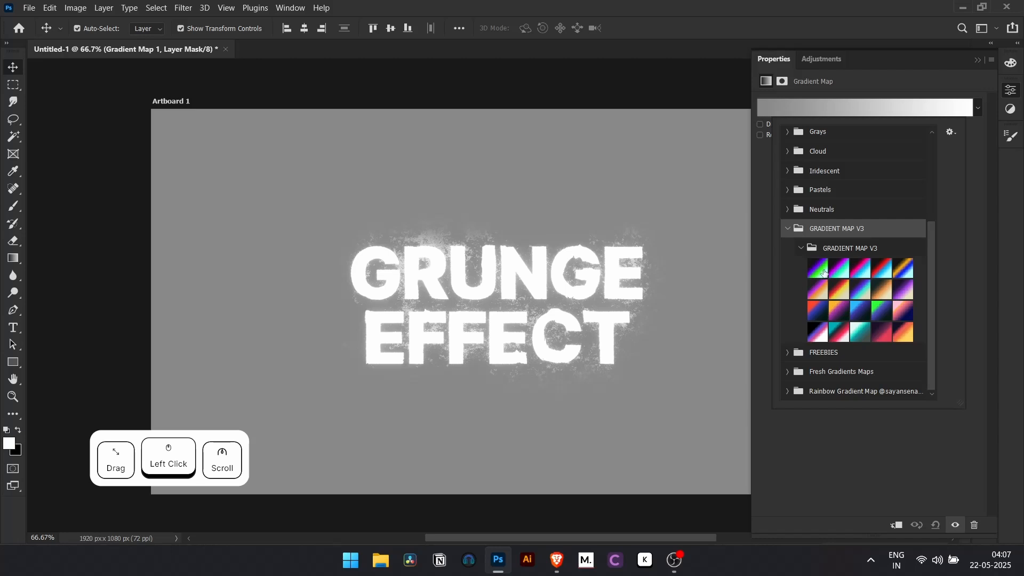
pyautogui.click(820, 270)
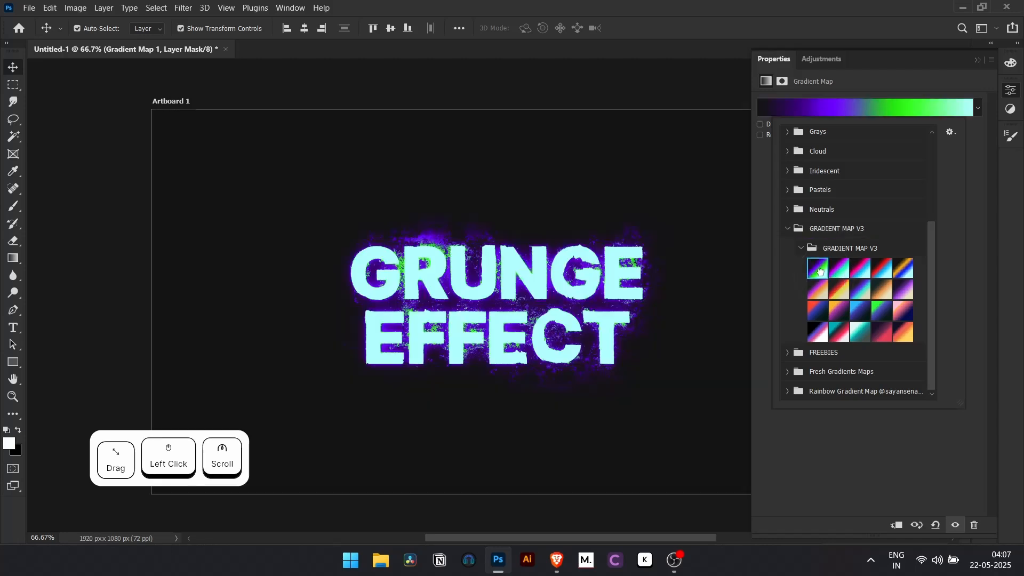
# Try several other GRADIENT MAP V3 presets on the artwork and return to the purple-green-cyan one
pyautogui.click(835, 273)
pyautogui.click(838, 311)
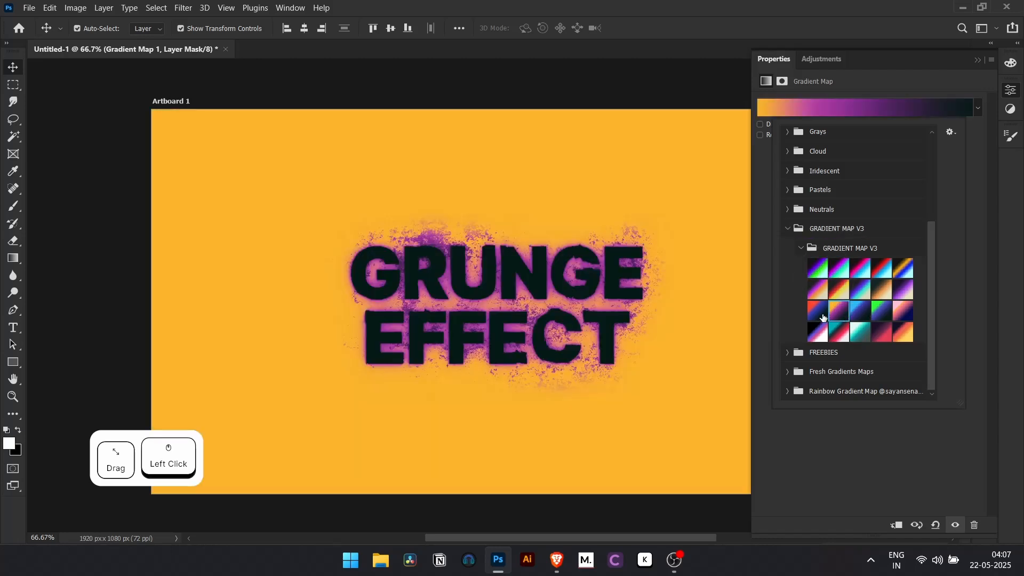
pyautogui.click(821, 315)
pyautogui.click(838, 291)
pyautogui.click(818, 290)
pyautogui.click(819, 267)
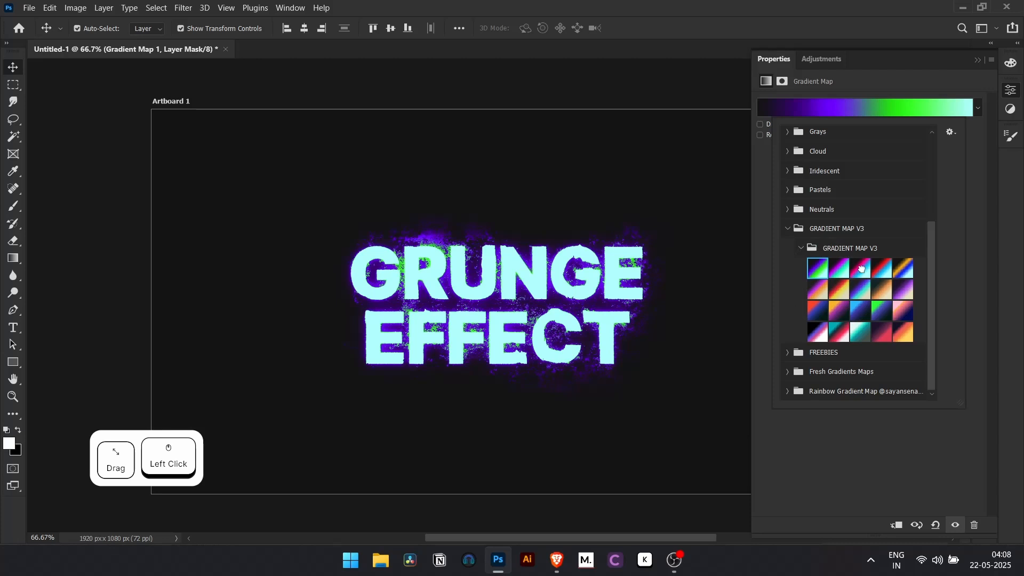
# Close the gradient presets and toggle the Gradient Map layer's visibility off and on to compare the artwork with and without color
pyautogui.click(974, 122)
pyautogui.click(761, 135)
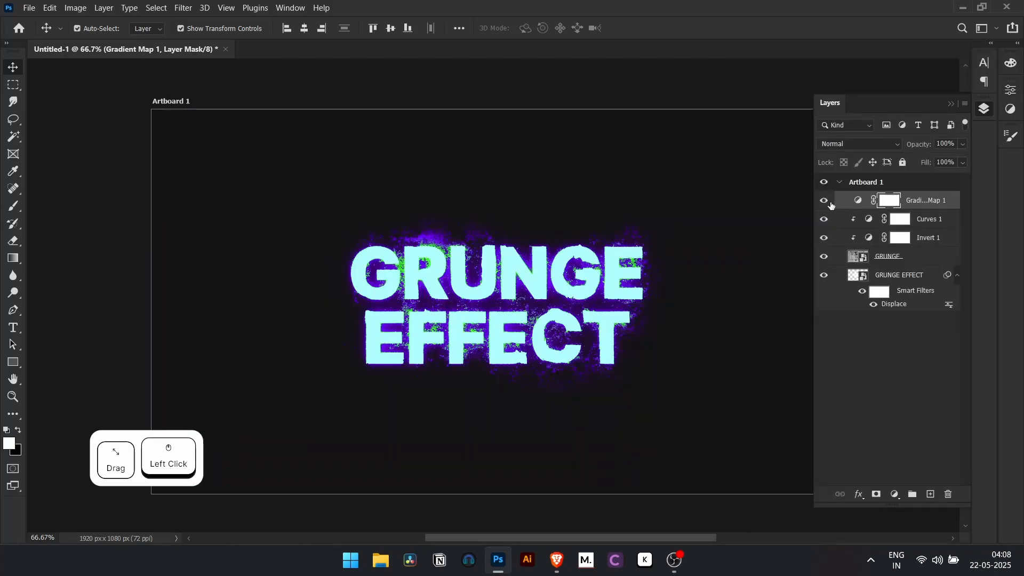
pyautogui.click(824, 201)
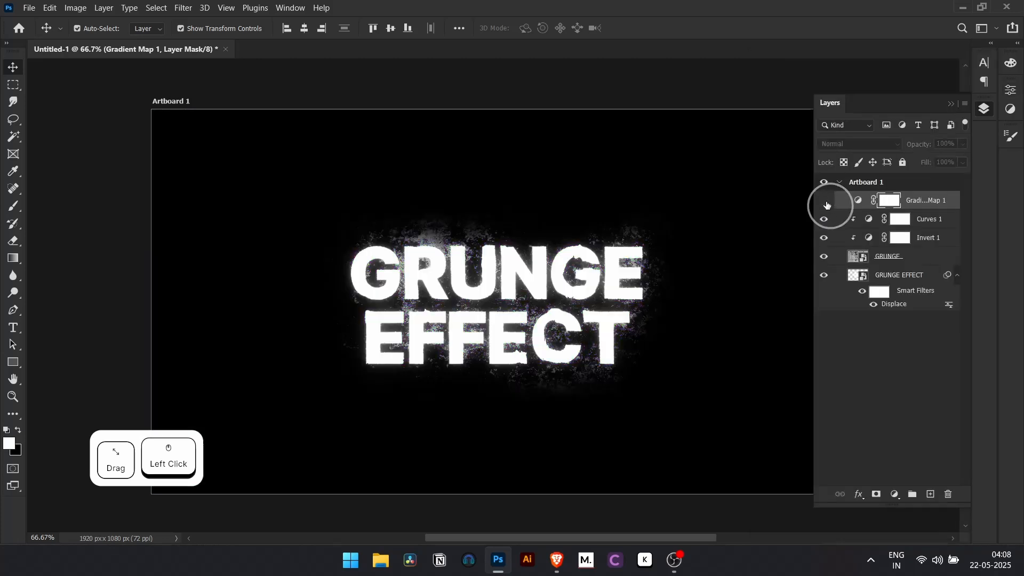
pyautogui.click(824, 200)
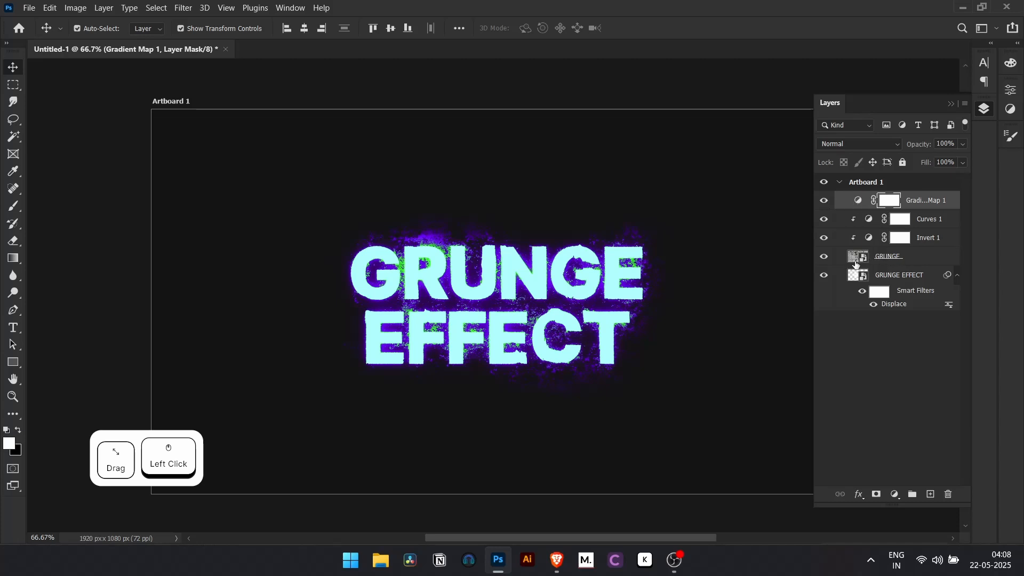
# Create a new empty layer directly above the GRUNGE EFFECT layer and rename it as BRUSH
pyautogui.click(933, 280)
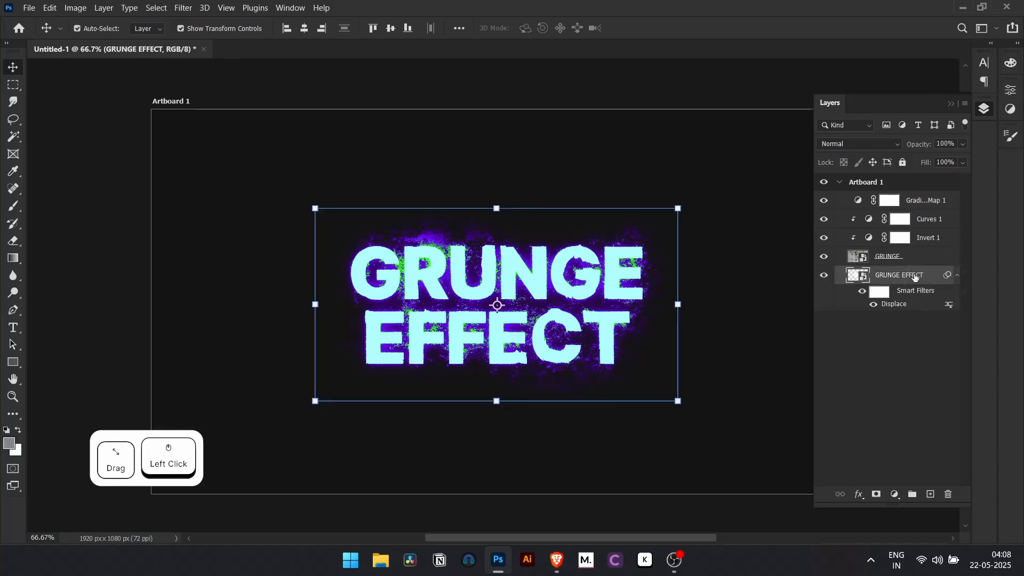
pyautogui.click(931, 495)
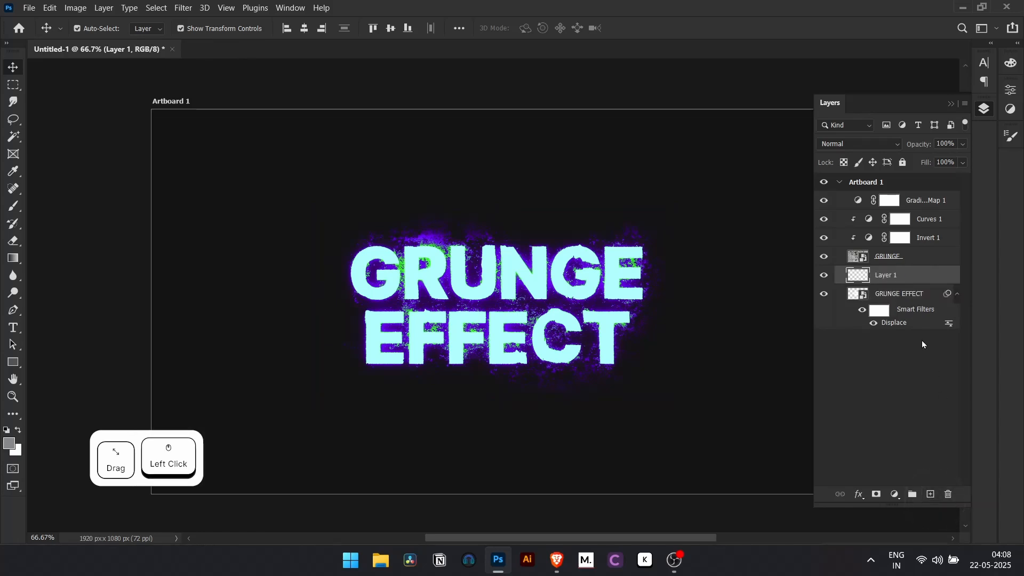
pyautogui.doubleClick(884, 275)
pyautogui.write('BRUSH')
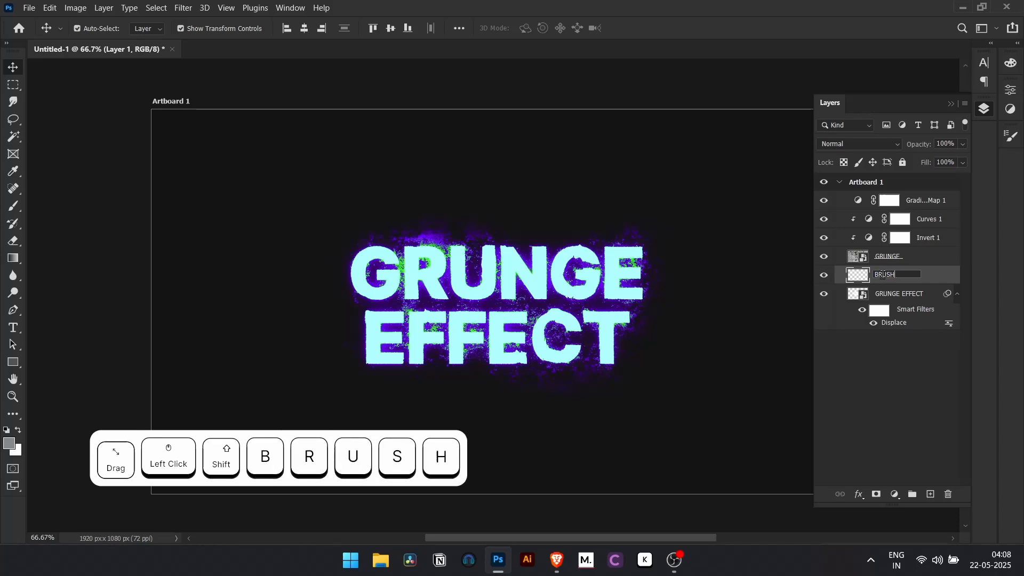
pyautogui.press('Return')
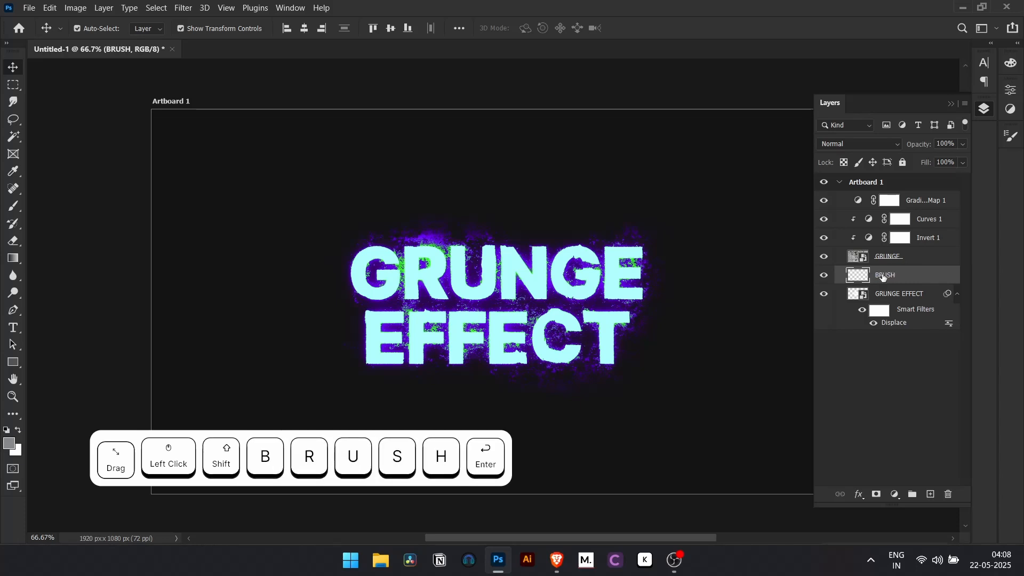
# Set up the Brush tool for the BRUSH layer with a Soft Round tip, 0% hardness and a size of 338 px
pyautogui.click(851, 388)
pyautogui.click(912, 279)
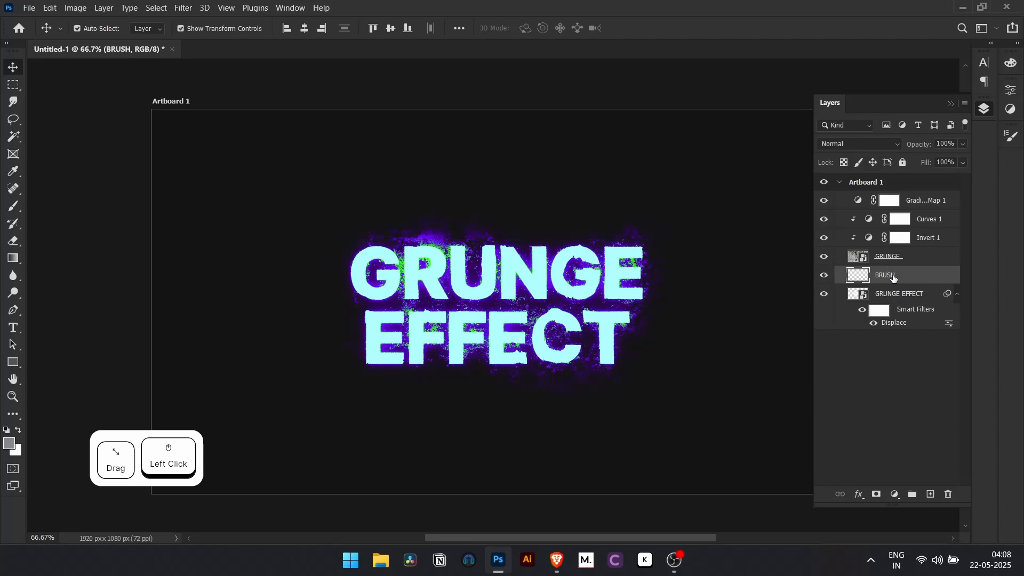
pyautogui.click(13, 209)
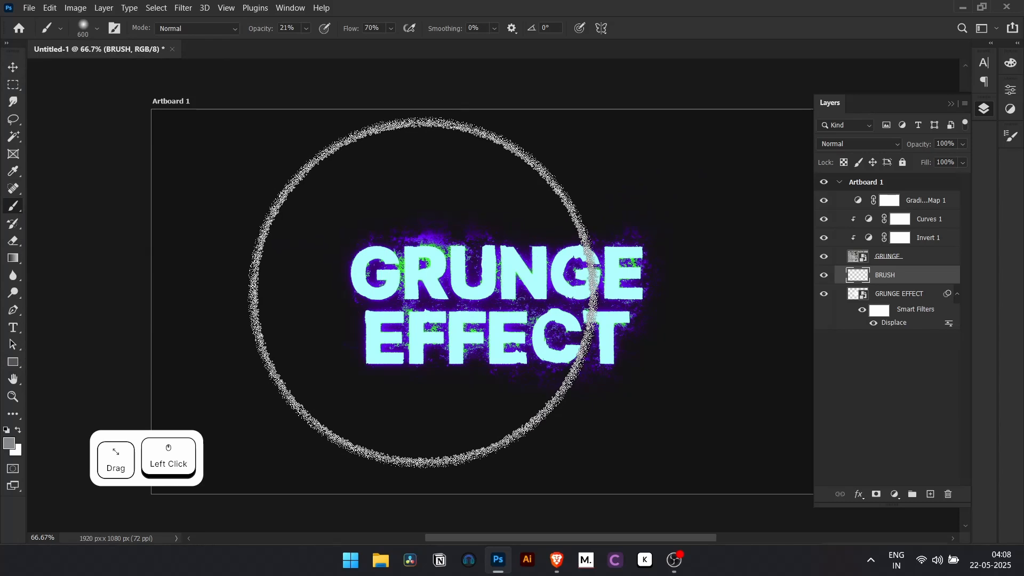
pyautogui.rightClick(458, 296)
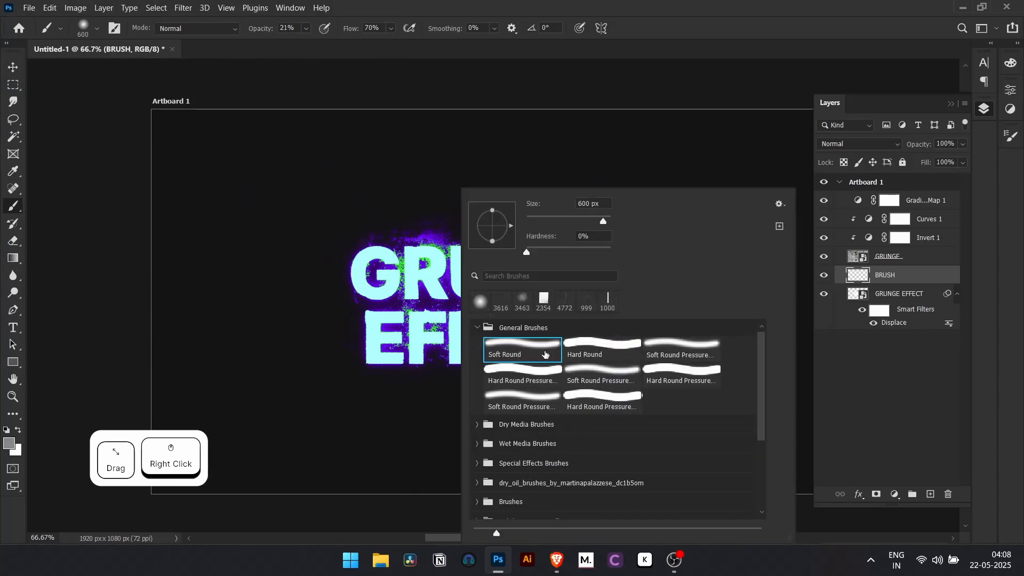
pyautogui.moveTo(527, 252)
pyautogui.mouseDown()
pyautogui.moveTo(576, 255)
pyautogui.moveTo(512, 260)
pyautogui.mouseUp()
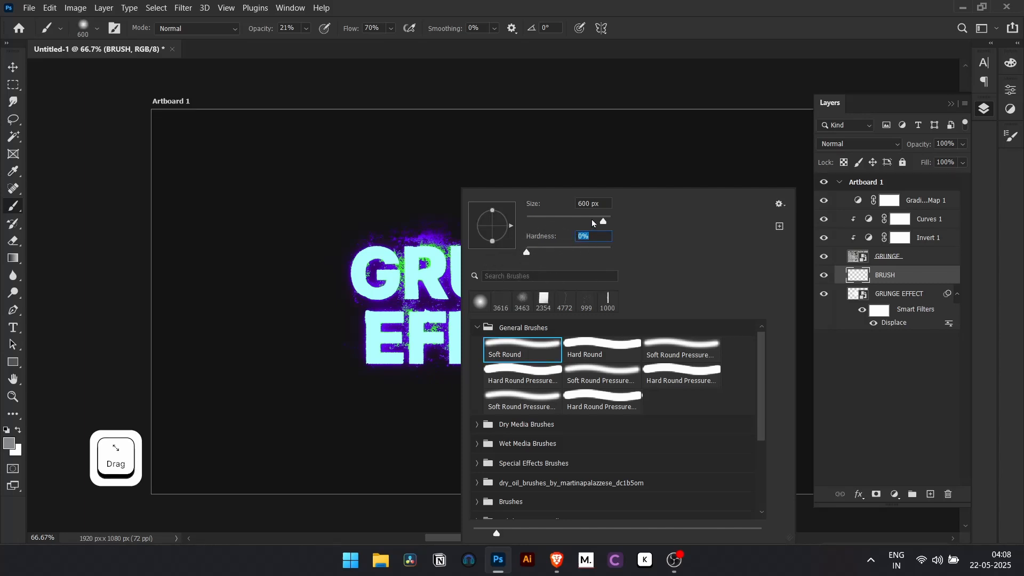
pyautogui.click(593, 223)
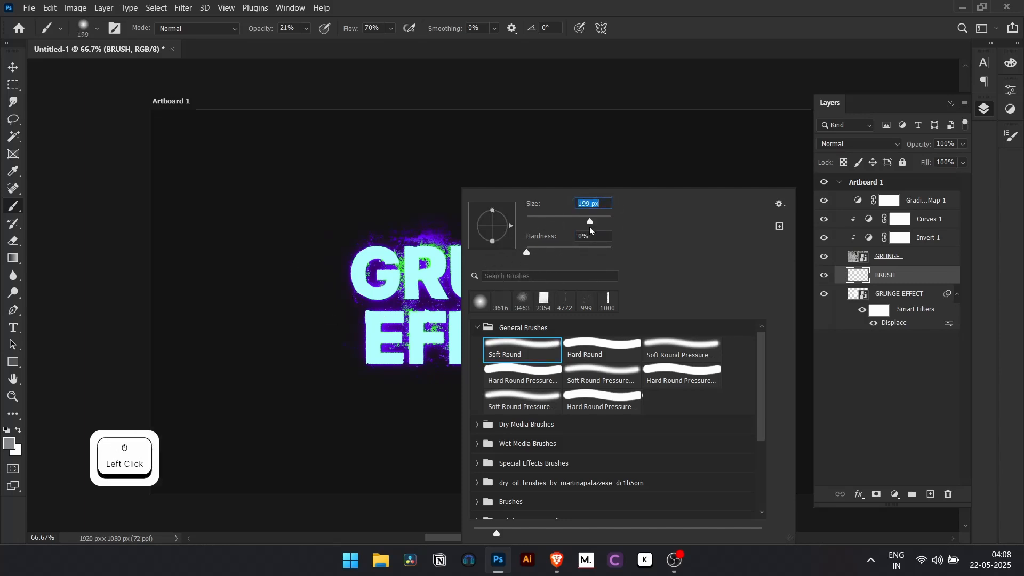
pyautogui.moveTo(592, 221); pyautogui.dragTo(600, 222)
pyautogui.click(382, 270)
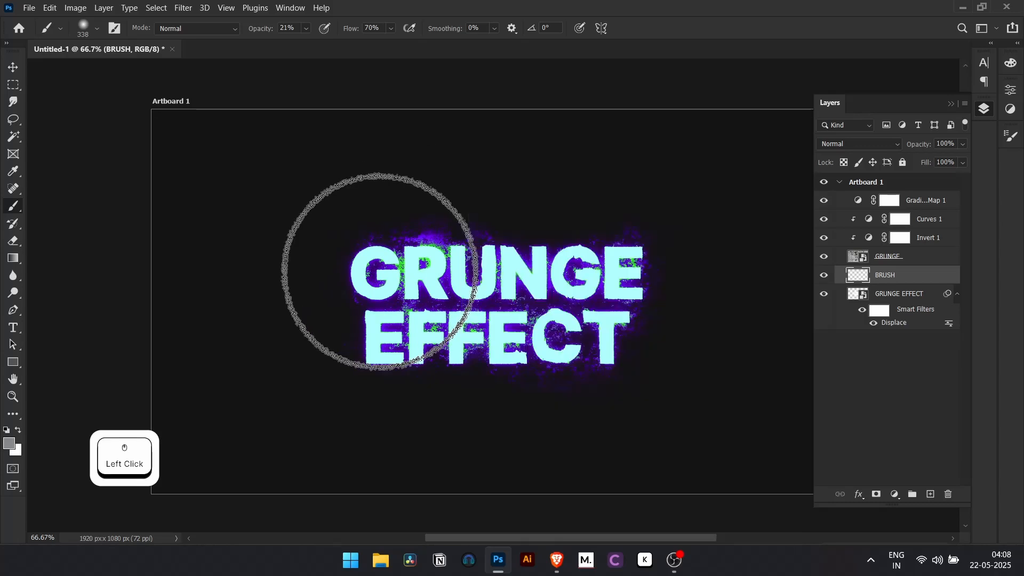
# Try a soft gray brush stroke across the word GRUNGE on the BRUSH layer and undo it
pyautogui.moveTo(446, 193)
pyautogui.mouseDown()
pyautogui.moveTo(640, 279)
pyautogui.moveTo(698, 279)
pyautogui.mouseUp()
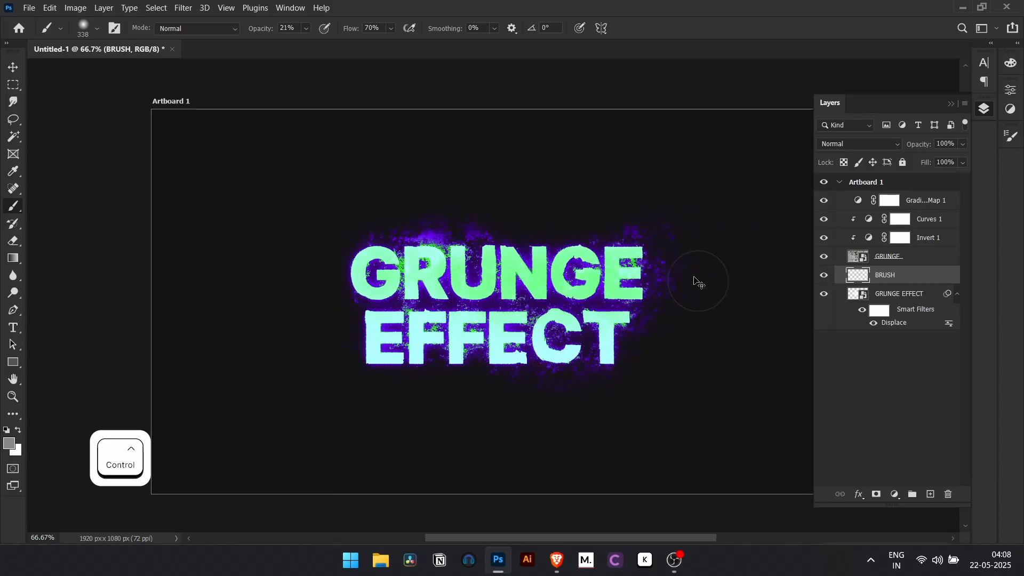
pyautogui.hotkey('ctrl', 'z')
pyautogui.hotkey('ctrl', 'z')
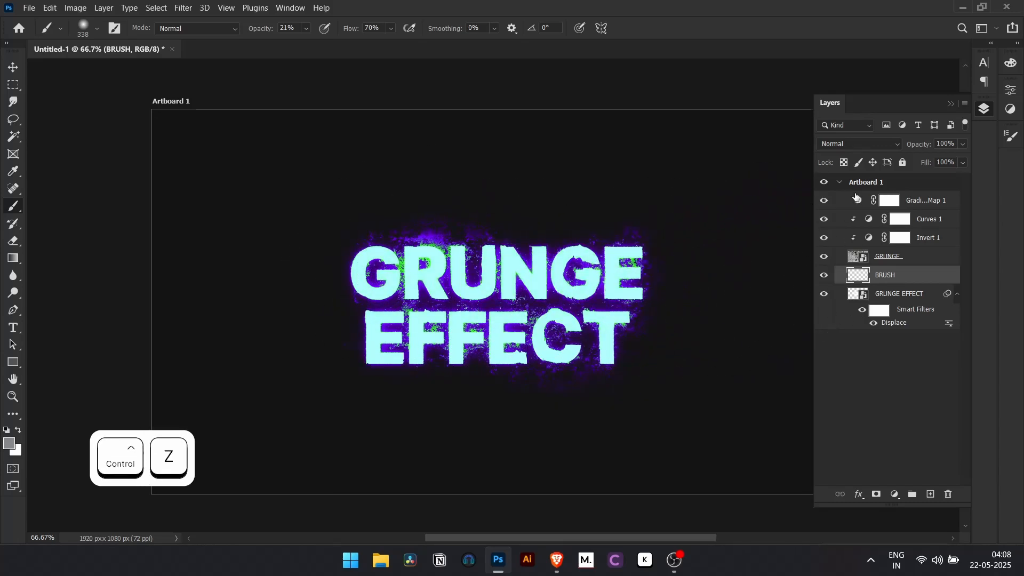
# Set the brush opacity to 100% and try a soft gray stroke across the text on the BRUSH layer
pyautogui.click(307, 28)
pyautogui.moveTo(316, 40); pyautogui.dragTo(401, 46)
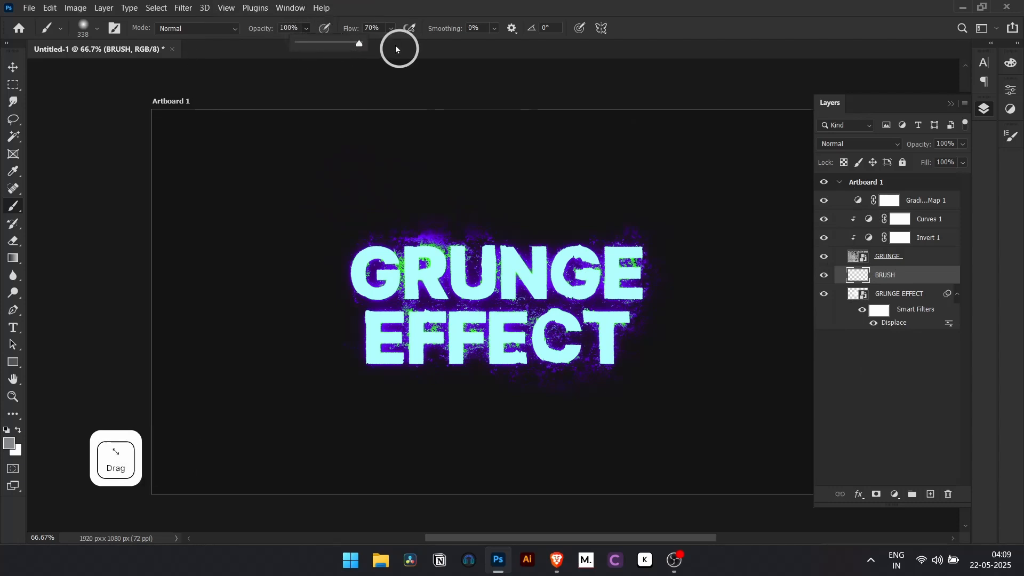
pyautogui.moveTo(378, 243); pyautogui.dragTo(618, 303)
# Try the Color Dodge blend mode on the BRUSH layer with a test stroke across the text, and undo the stroke
pyautogui.click(837, 144)
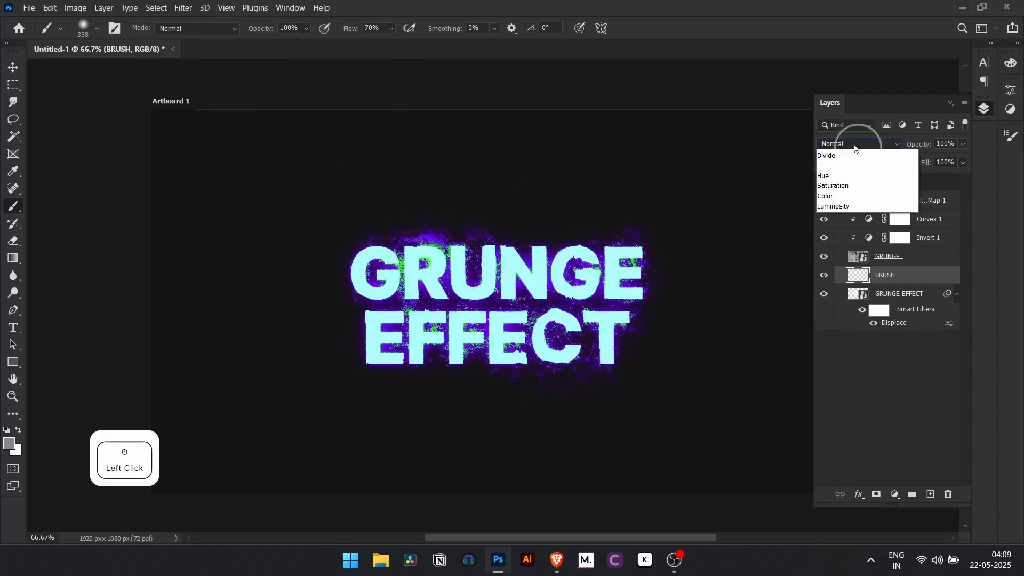
pyautogui.click(841, 266)
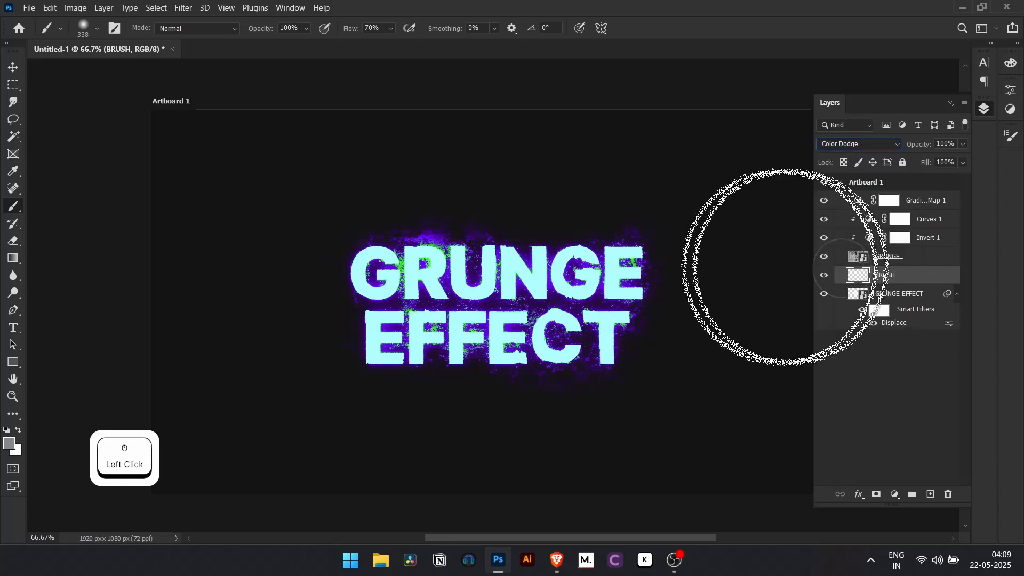
pyautogui.moveTo(427, 298)
pyautogui.mouseDown()
pyautogui.moveTo(487, 308)
pyautogui.moveTo(666, 292)
pyautogui.mouseUp()
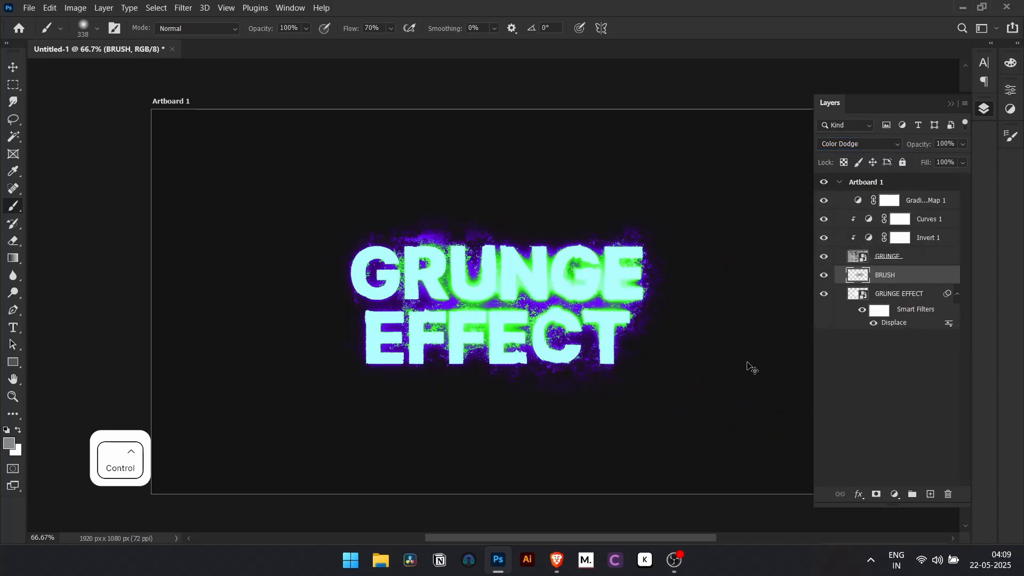
pyautogui.hotkey('ctrl', 'z')
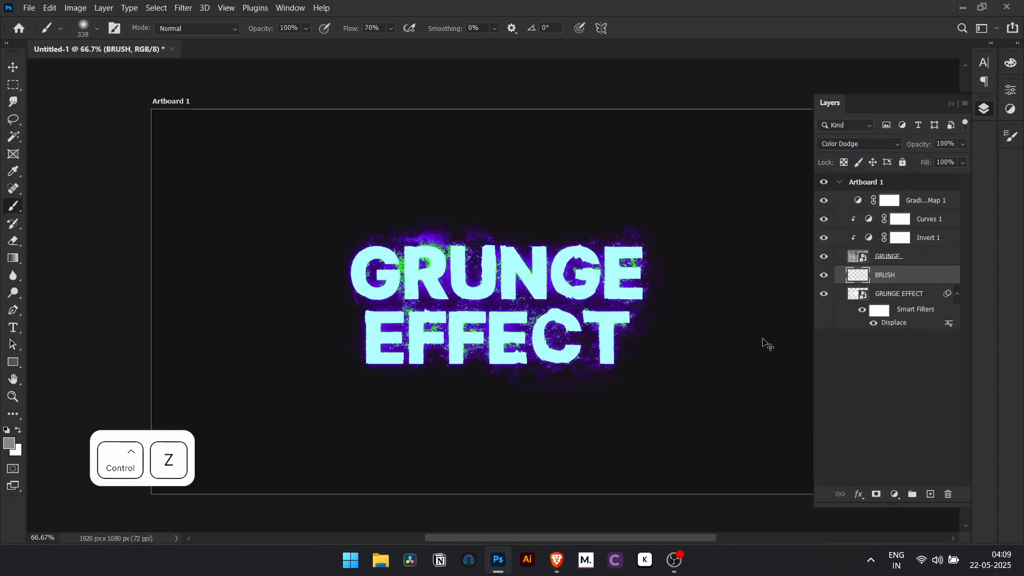
# Try the Screen blend mode on the BRUSH layer with two test strokes over the text, undoing each one
pyautogui.click(859, 144)
pyautogui.click(846, 257)
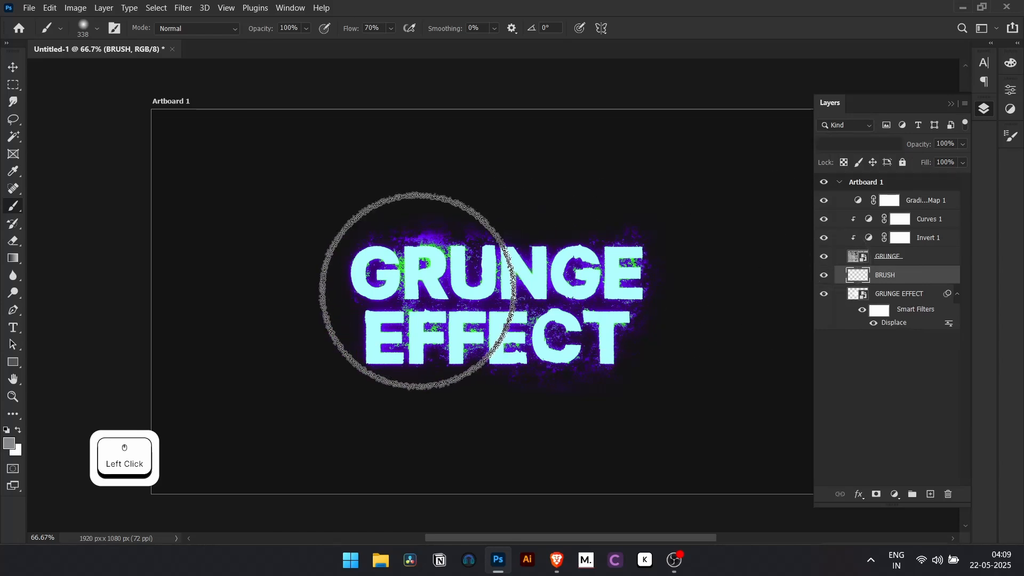
pyautogui.moveTo(434, 309)
pyautogui.mouseDown()
pyautogui.moveTo(541, 290)
pyautogui.moveTo(667, 293)
pyautogui.mouseUp()
pyautogui.hotkey('ctrl', 'z')
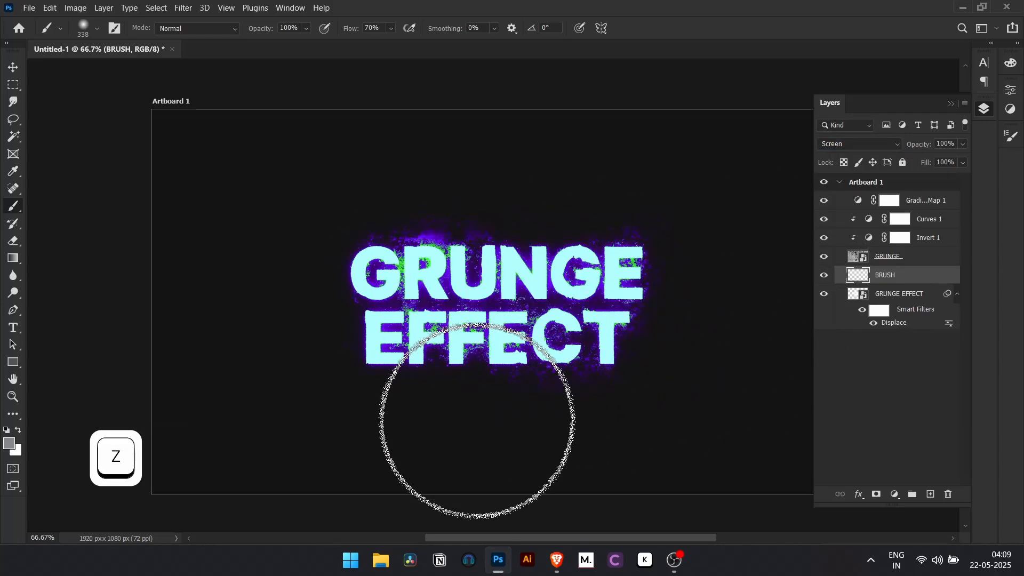
pyautogui.moveTo(476, 450); pyautogui.dragTo(663, 258)
pyautogui.hotkey('ctrl', 'z')
# Set the BRUSH layer's blend mode to Linear Dodge (Add), test it with a stroke across the text and undo the stroke
pyautogui.click(858, 144)
pyautogui.click(848, 278)
pyautogui.moveTo(576, 299); pyautogui.dragTo(404, 300)
pyautogui.hotkey('ctrl', 'z')
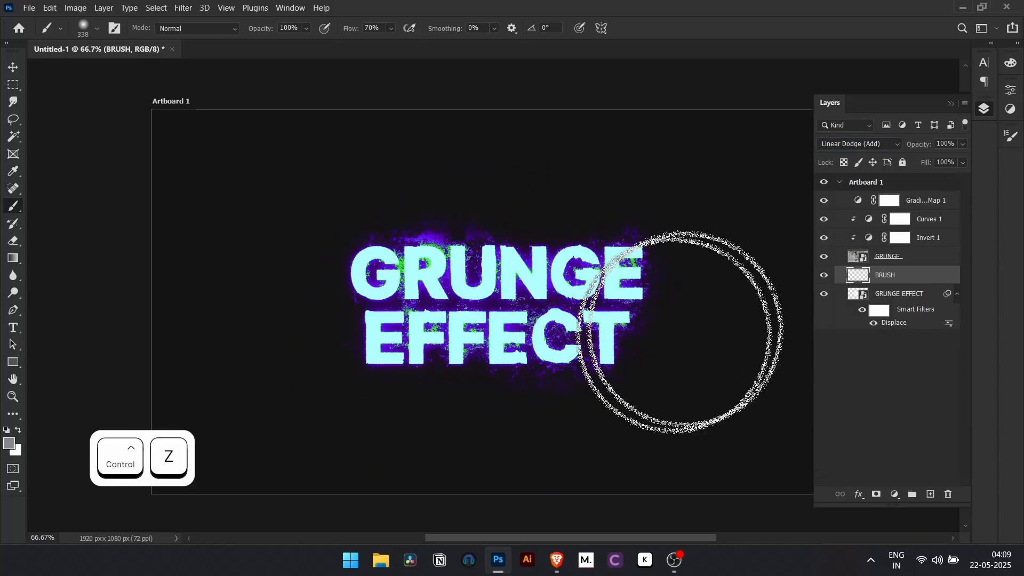
# Paint soft glow dabs over the R of GRUNGE and the C of EFFECT, using 52% brush opacity and enlarging the tip to 600 px
pyautogui.press('[')
pyautogui.click(540, 332)
pyautogui.click(450, 299)
pyautogui.press(']')
pyautogui.press(']')
pyautogui.press(']')
pyautogui.press(']')
pyautogui.press(']')
pyautogui.click(543, 326)
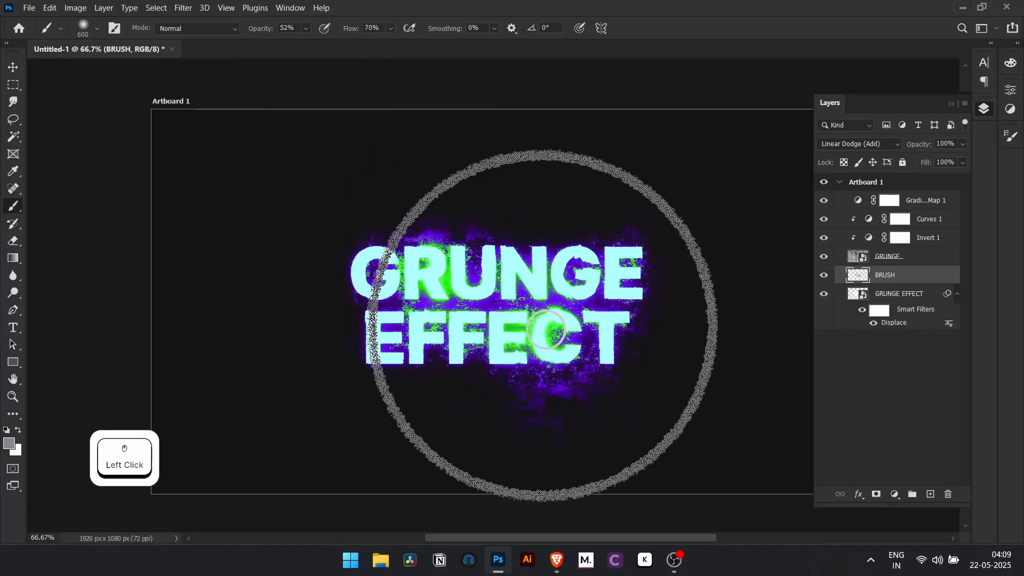
pyautogui.click(441, 295)
pyautogui.click(306, 28)
pyautogui.click(299, 44)
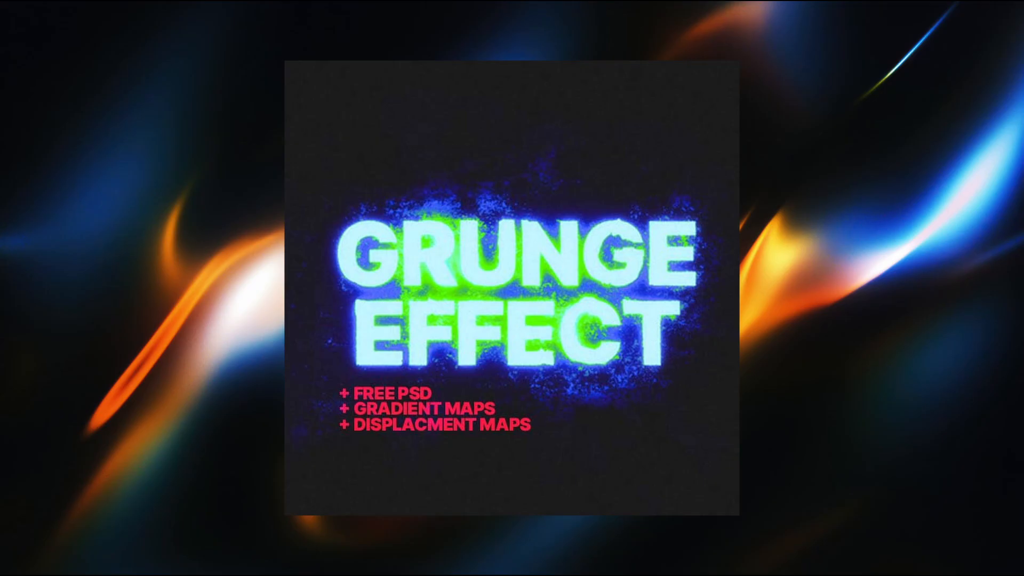